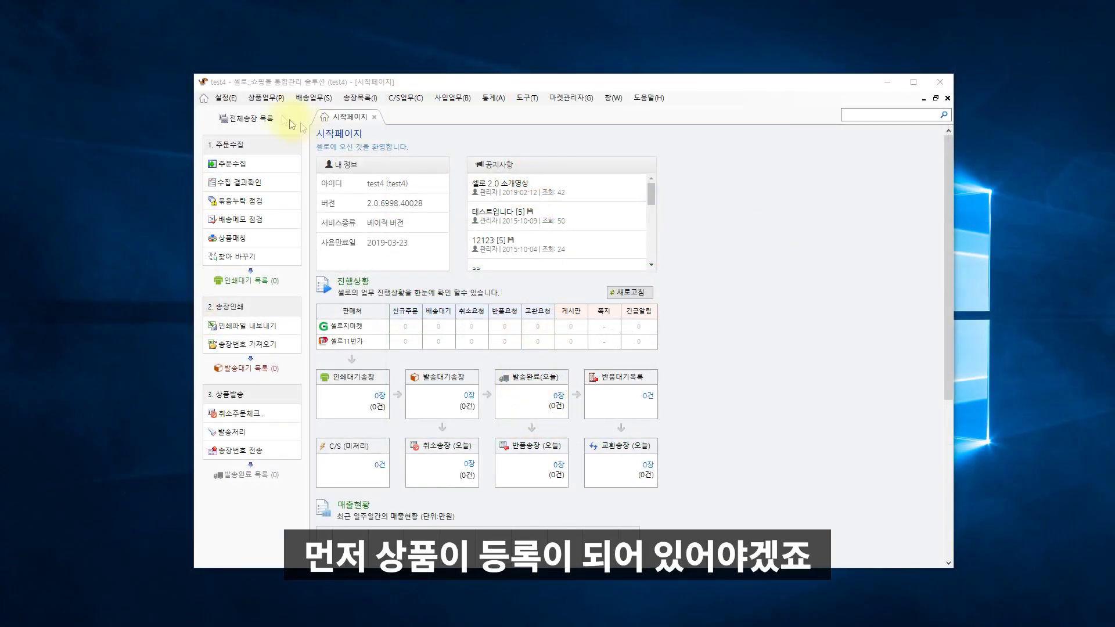
In product management (상품관리), start registering a new product named 다이어트쥬스-오렌지.
left_click(265, 98)
left_click(266, 98)
left_click(285, 112)
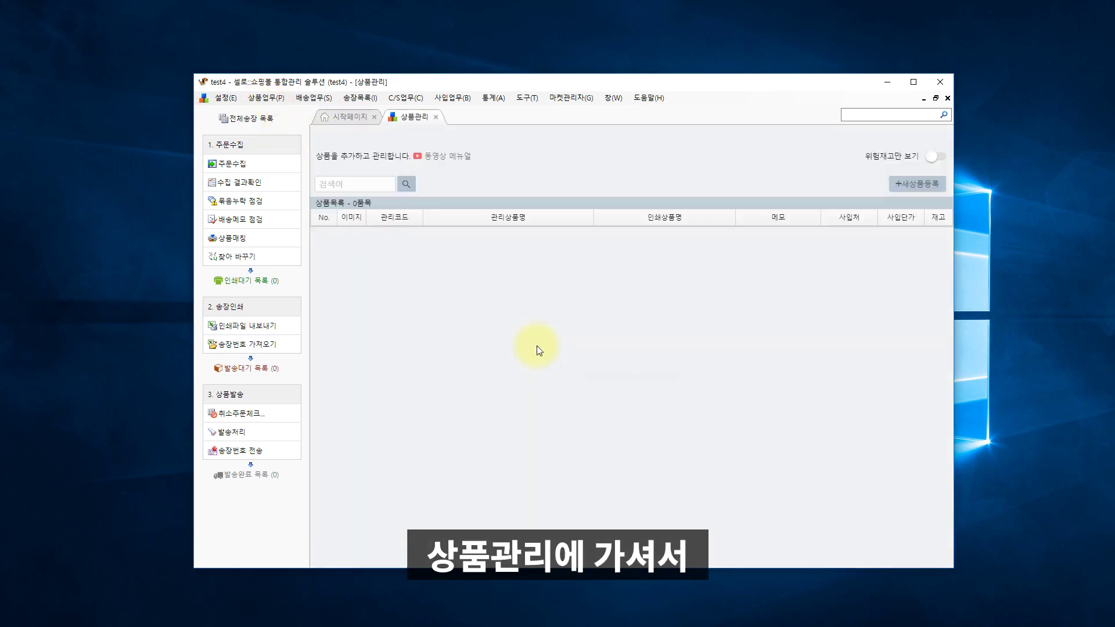
left_click(916, 185)
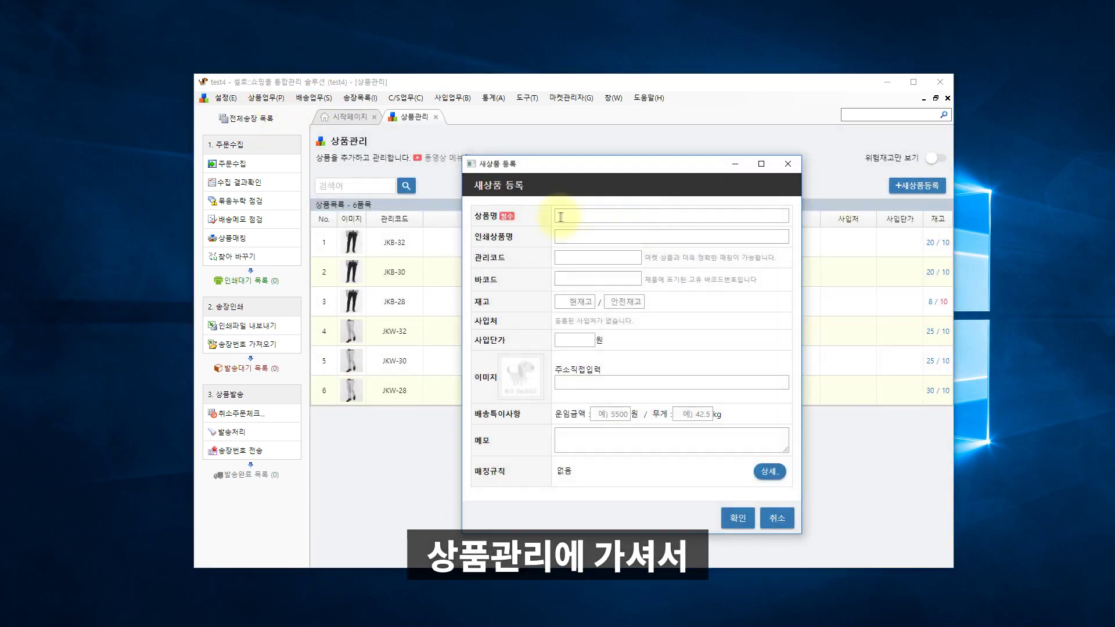
type("다이어트쥬")
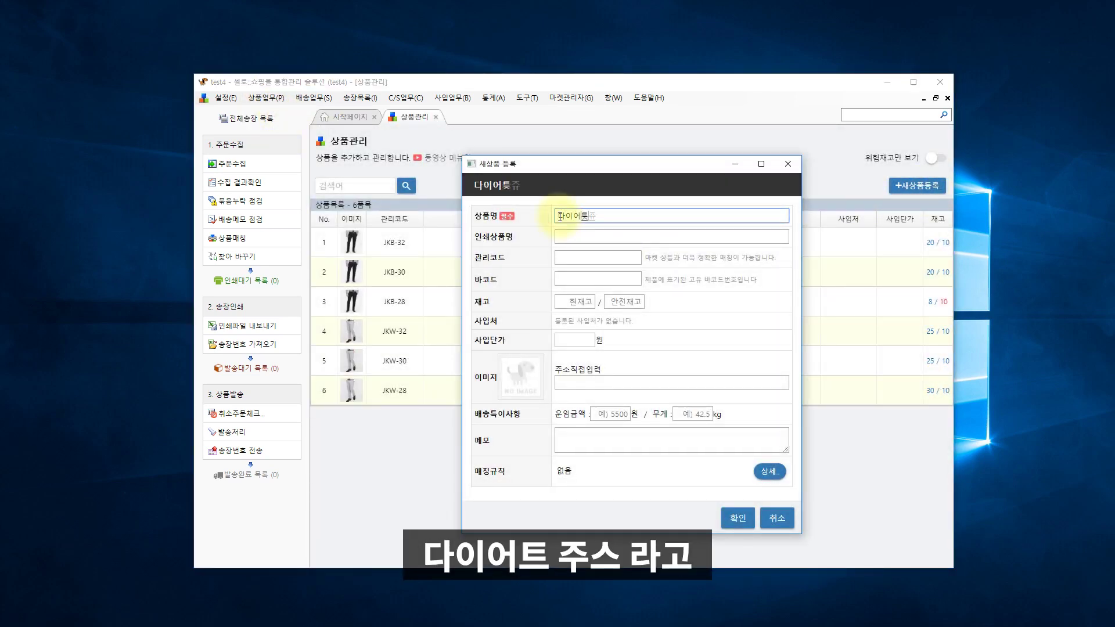
type("스-오렌지")
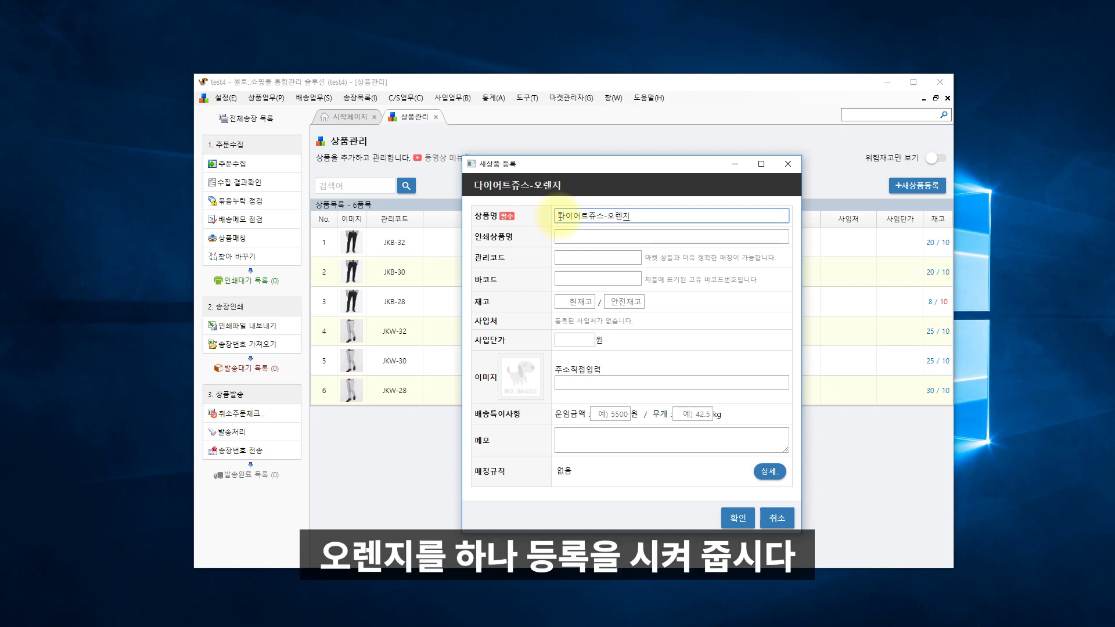
Give the new product a current stock of 100, a safety stock of 10 and the copied image address, and save it.
left_click(569, 303)
type("100")
left_click(624, 302)
type("10")
left_click(573, 383)
key("ctrl+v")
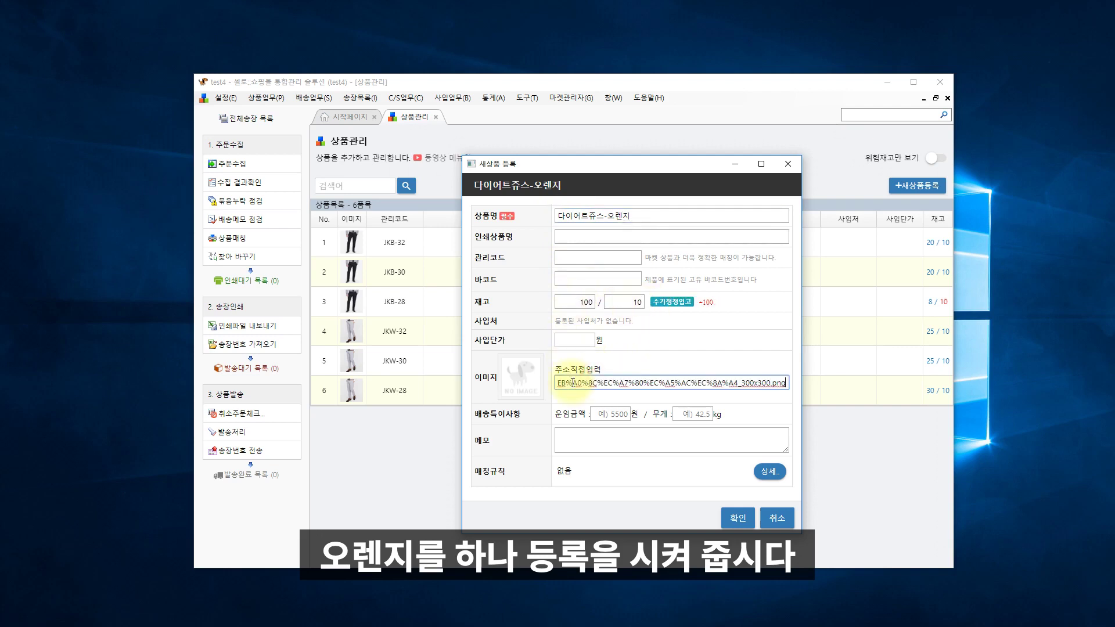
left_click(737, 517)
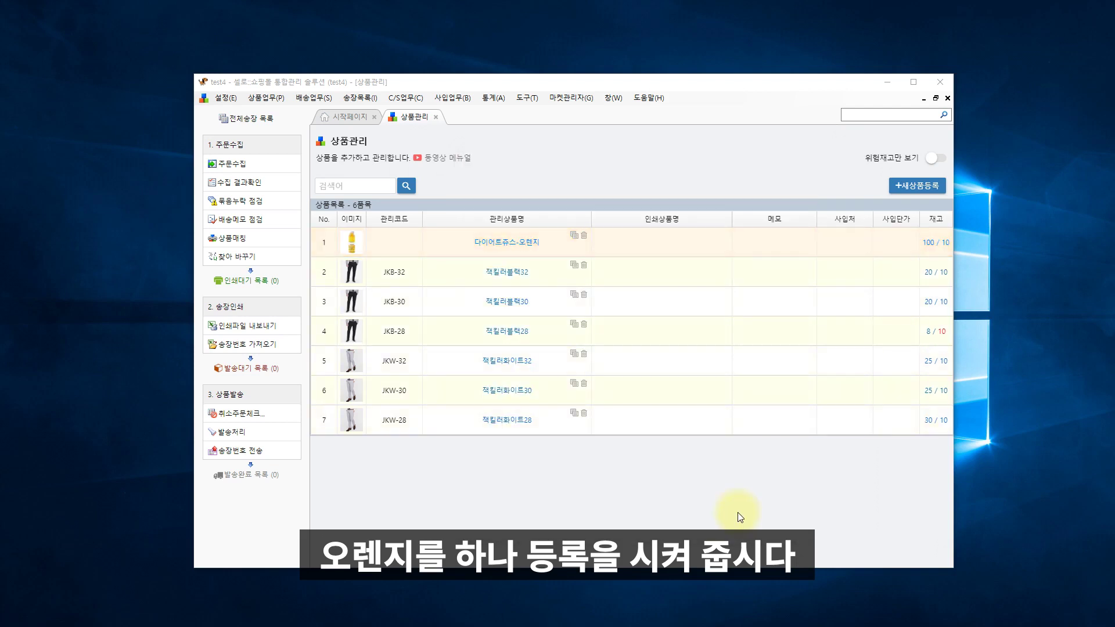
Automatically collect the new orders from the 셀로지마켓 store, going through the collection wizard to the end.
left_click(256, 165)
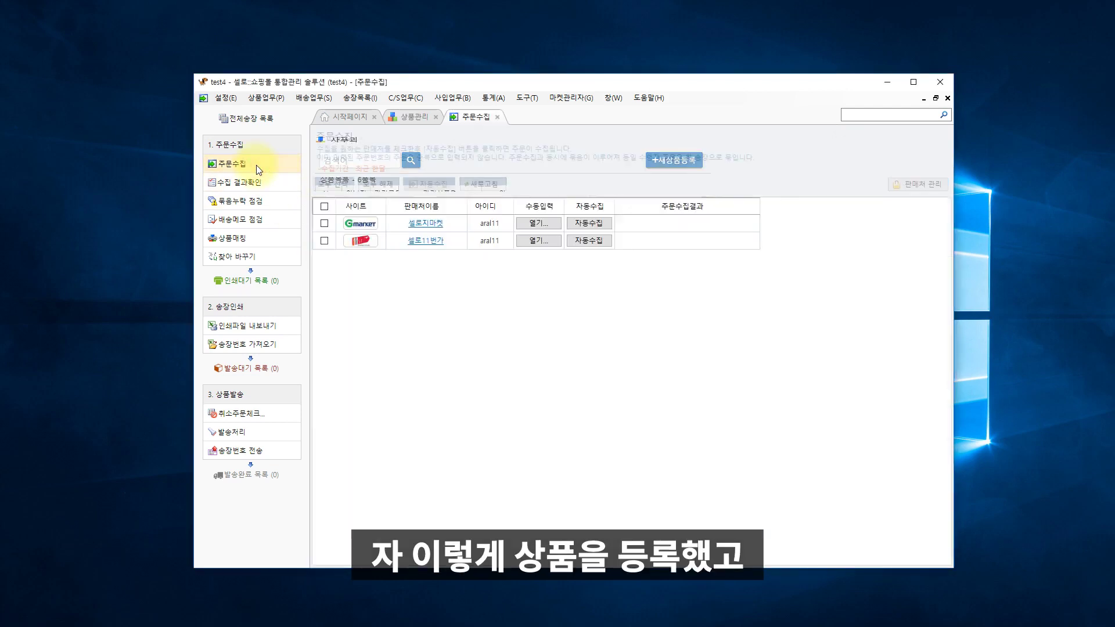
left_click(588, 223)
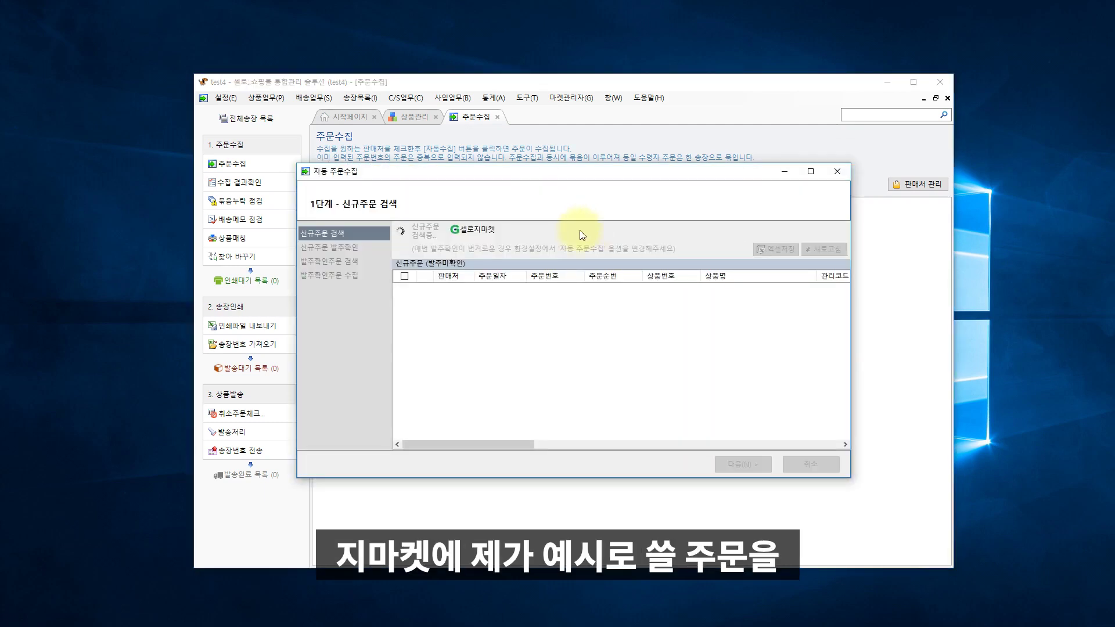
left_click(742, 466)
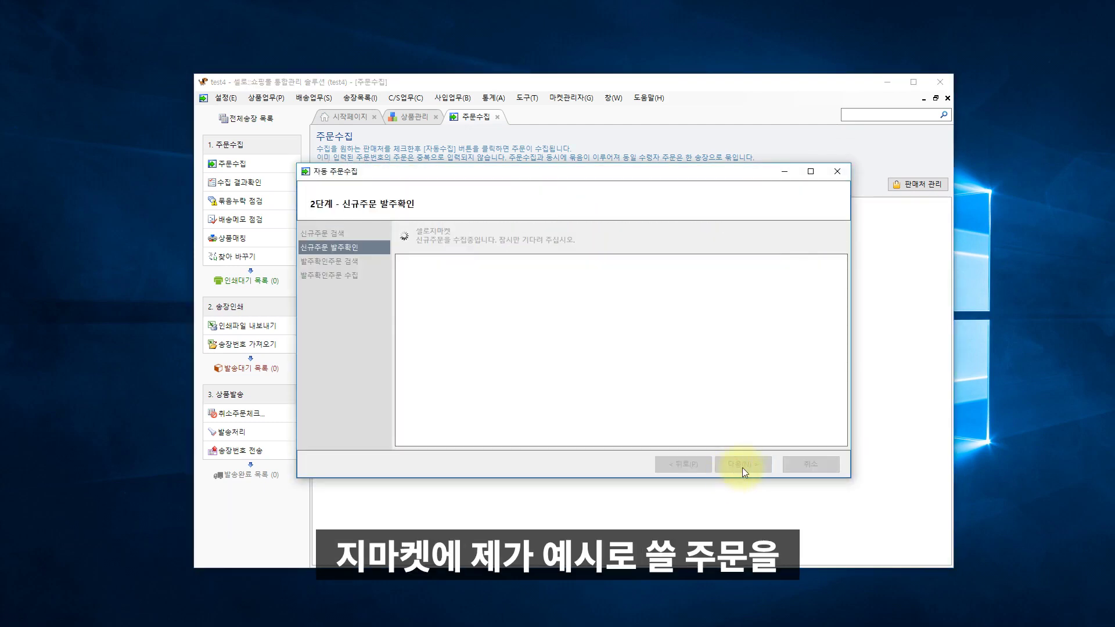
left_click(743, 466)
left_click(806, 465)
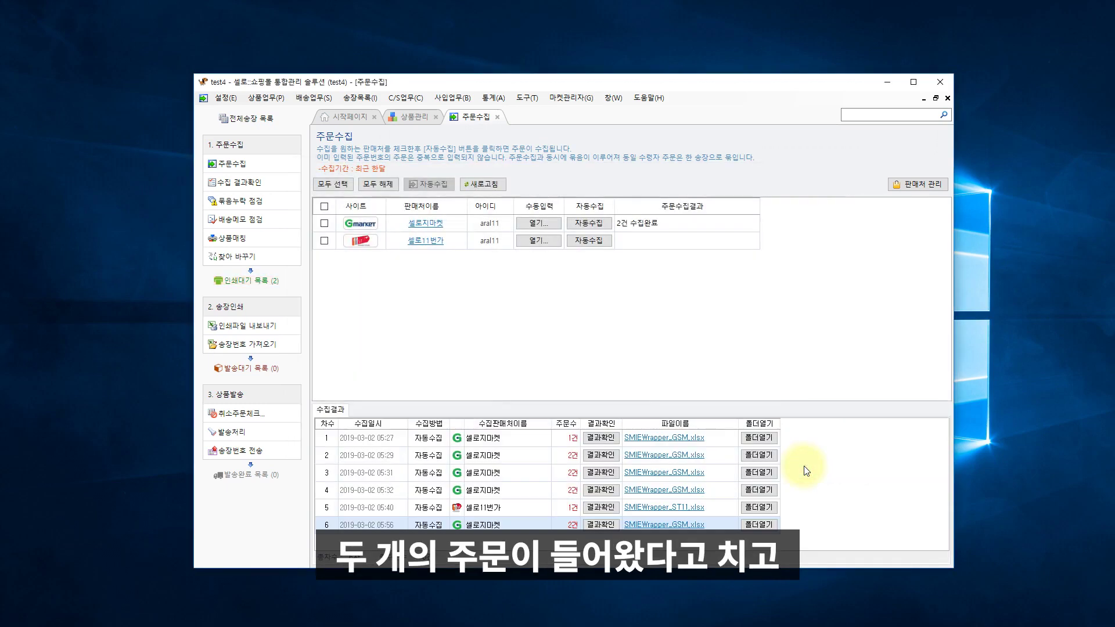
In product matching (상품매칭), create a rule matching the single 500ml orange juice order to one 다이어트쥬스-오렌지.
left_click(247, 238)
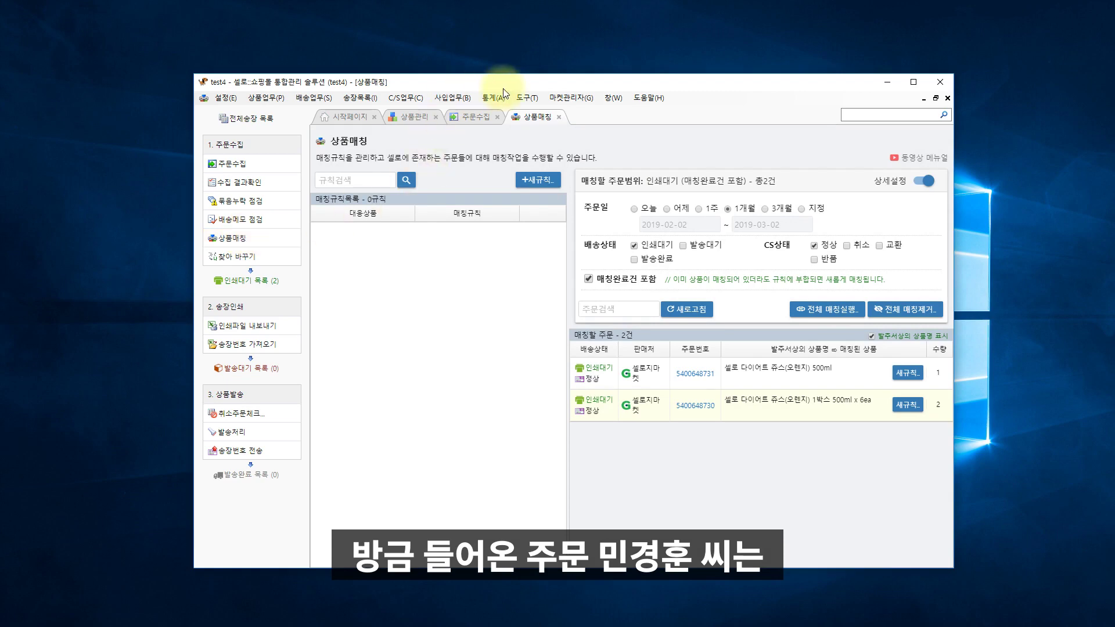
double_click(549, 82)
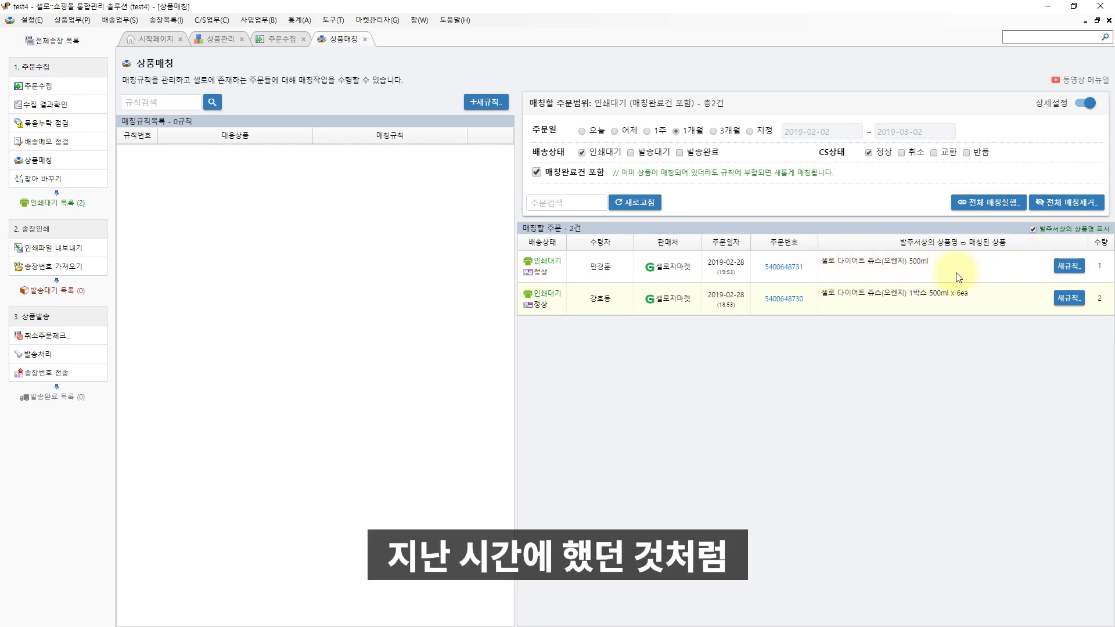
left_click(1068, 268)
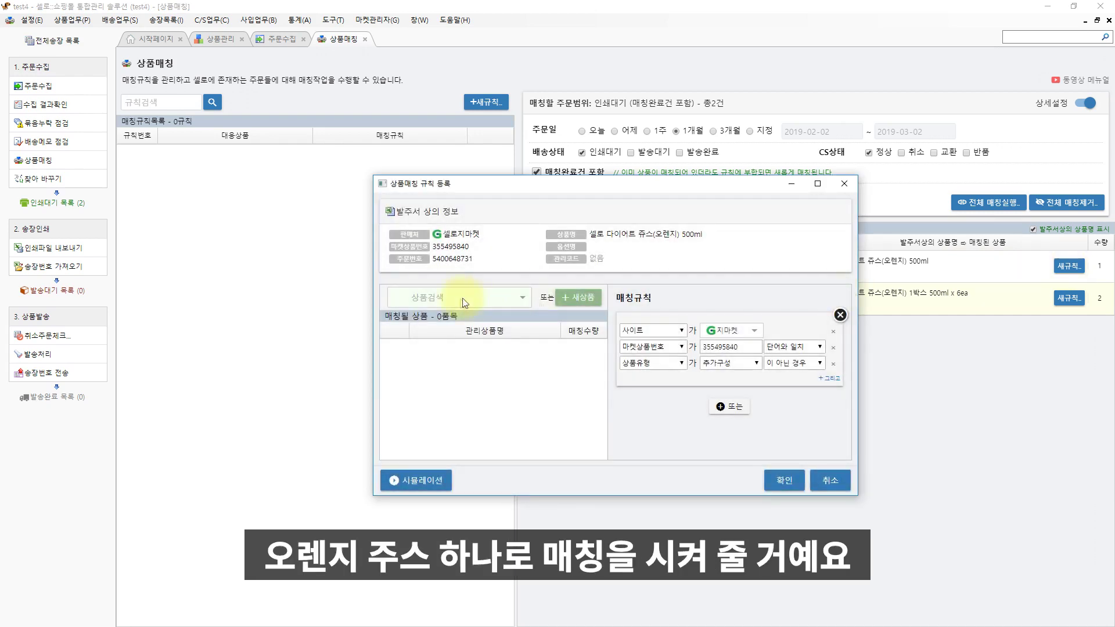
left_click(435, 298)
type("오")
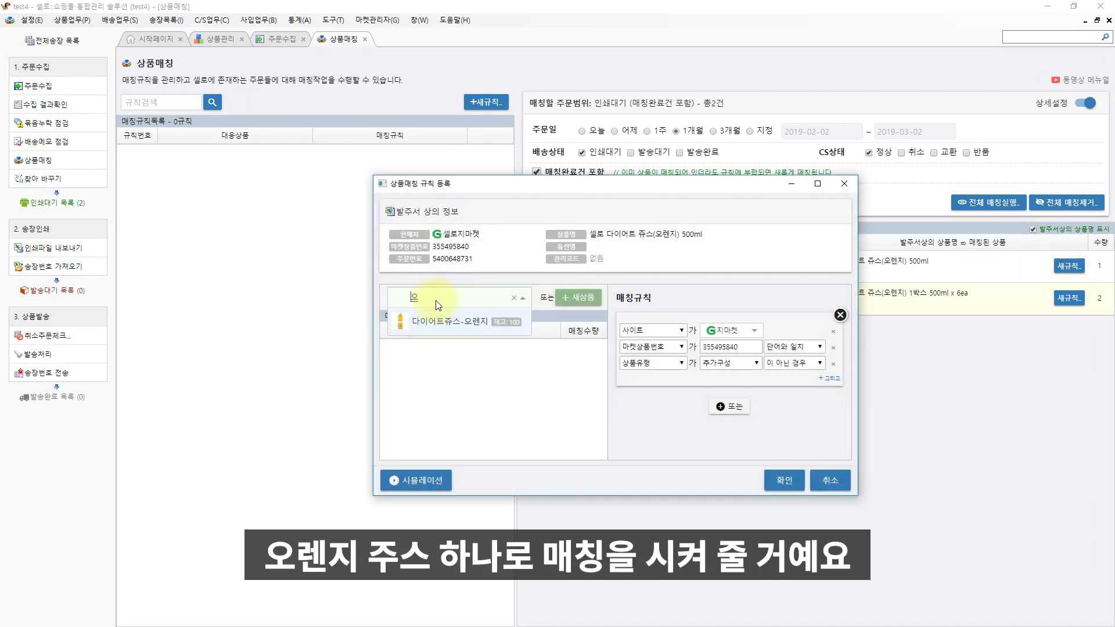
left_click(448, 322)
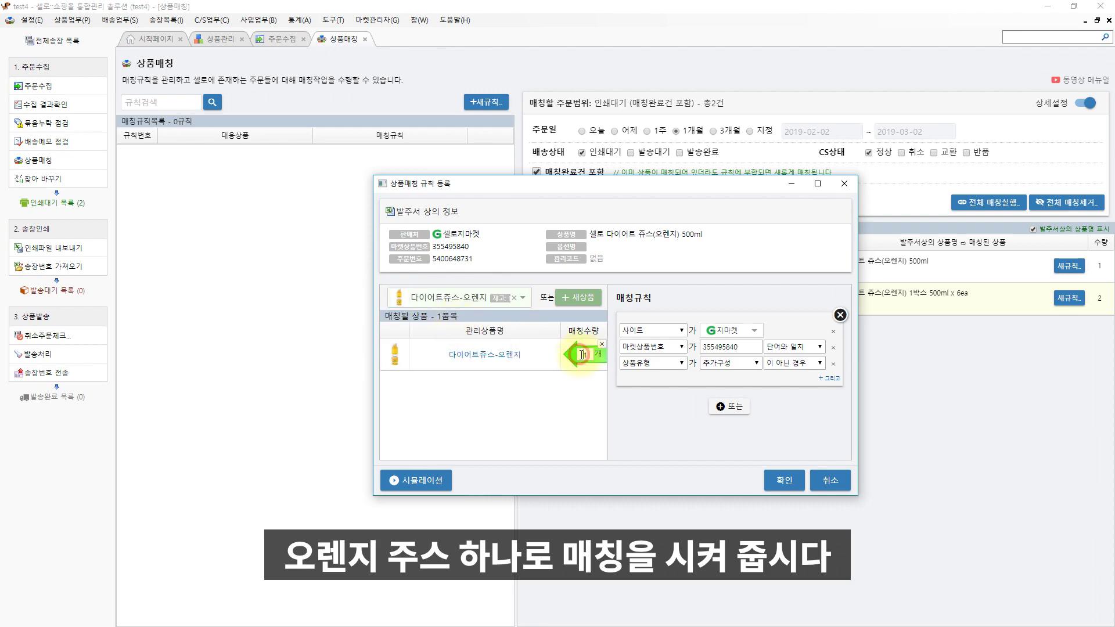
left_click(783, 481)
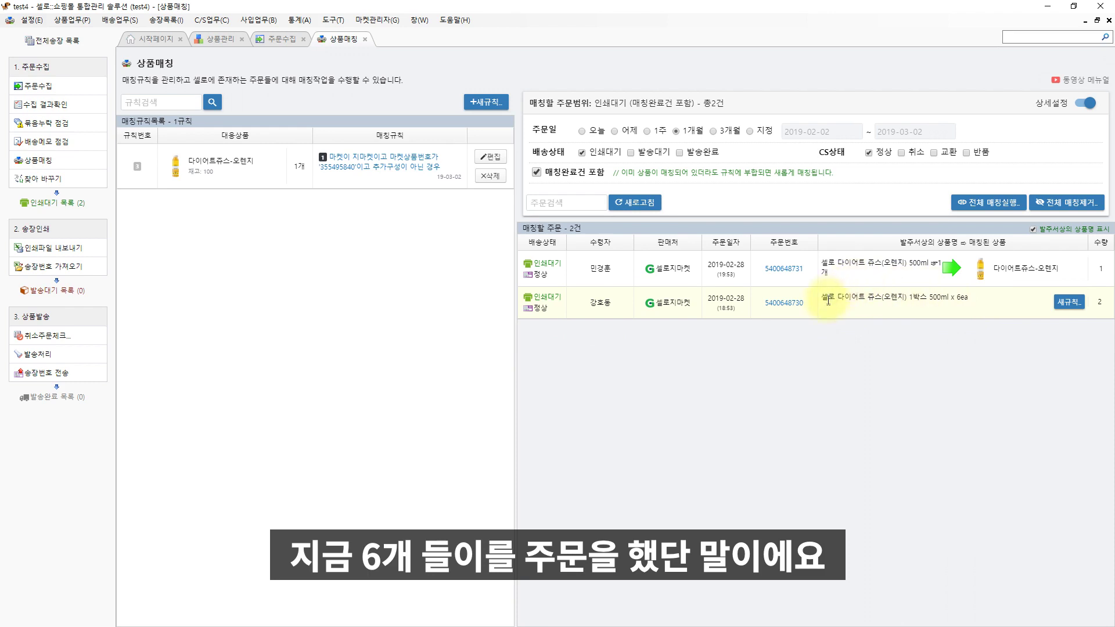
Create a rule matching the 1박스 500ml x 6ea order to 다이어트쥬스-오렌지 with a matching quantity of 6.
left_click(1080, 308)
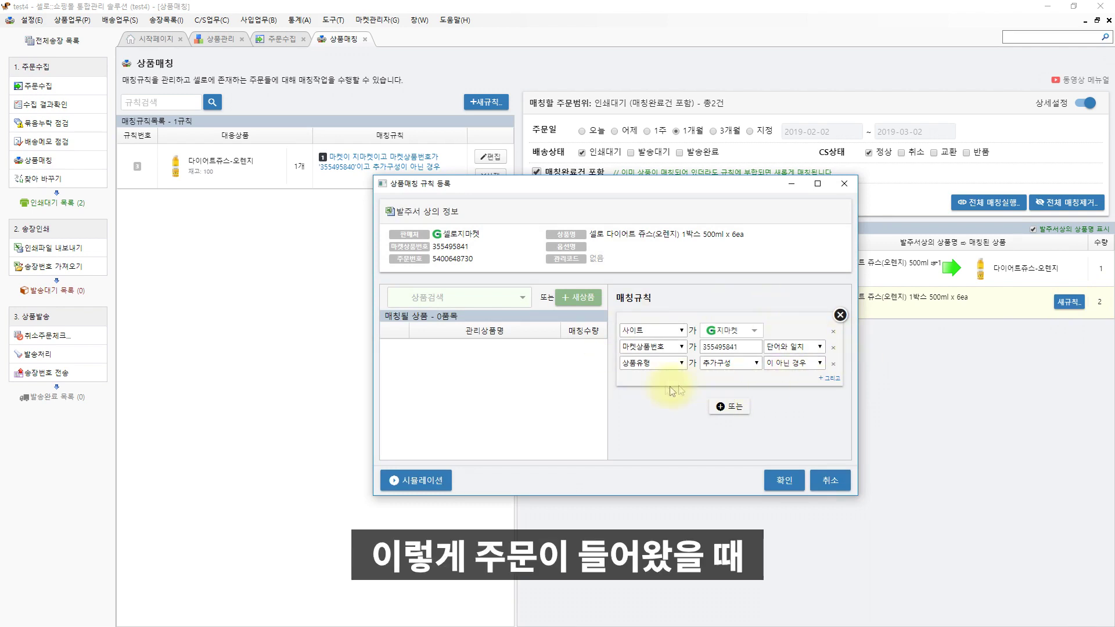
left_click(464, 295)
type("오")
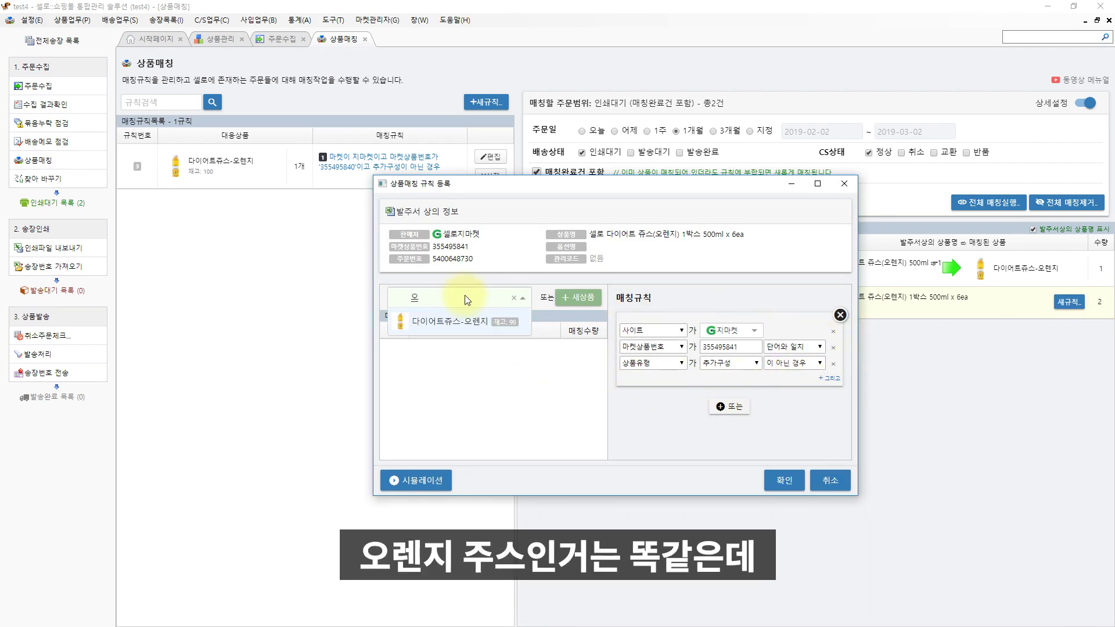
left_click(453, 321)
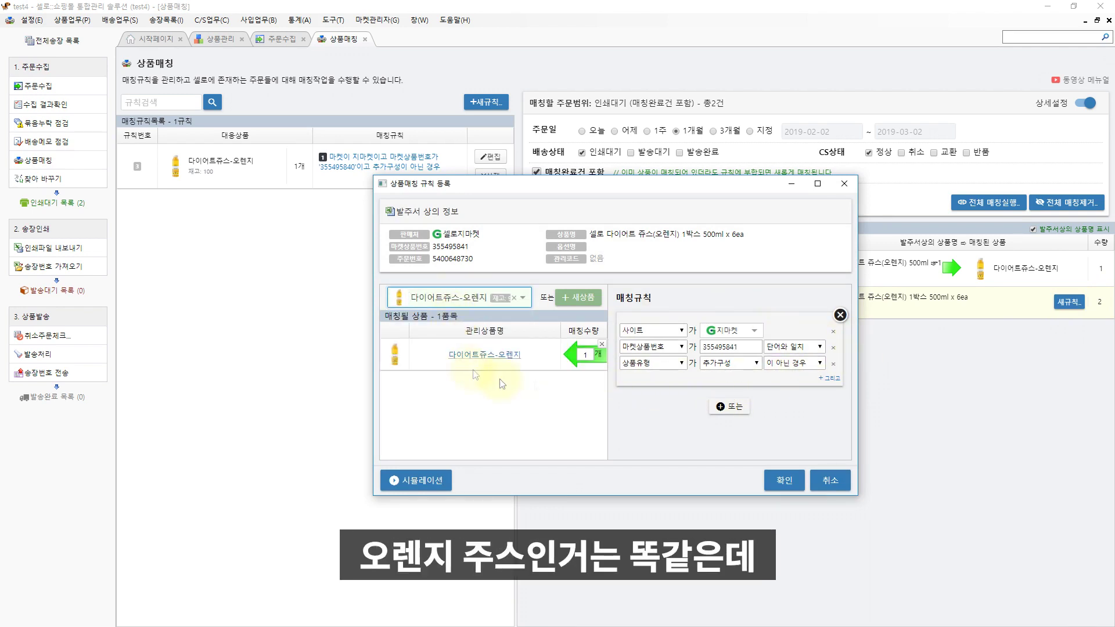
left_click(584, 356)
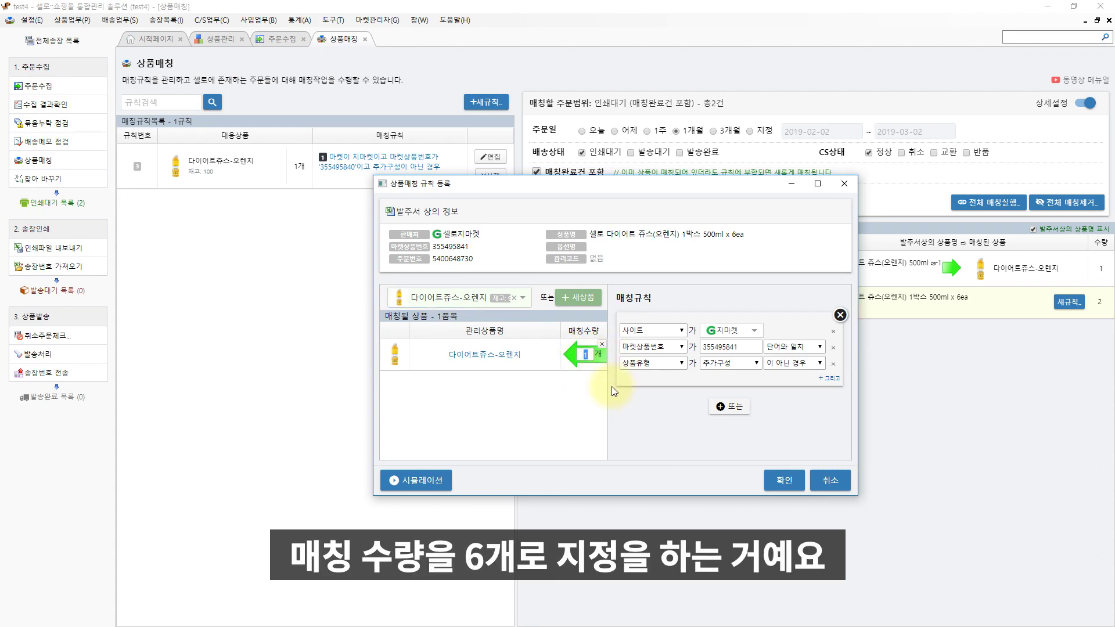
type("6")
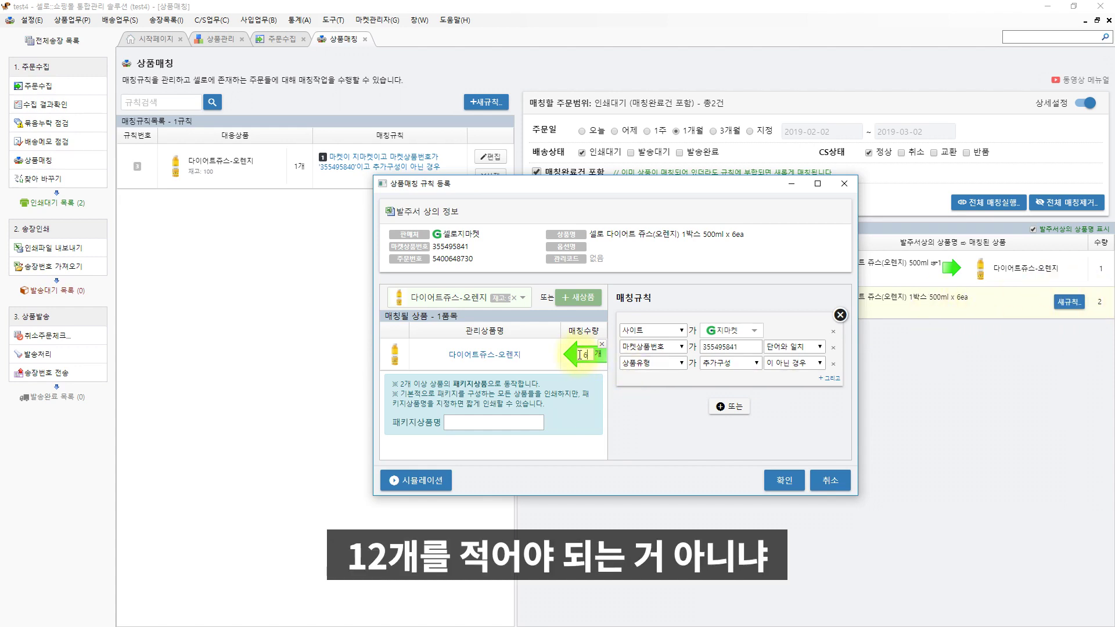
left_click_drag(725, 182, 564, 201)
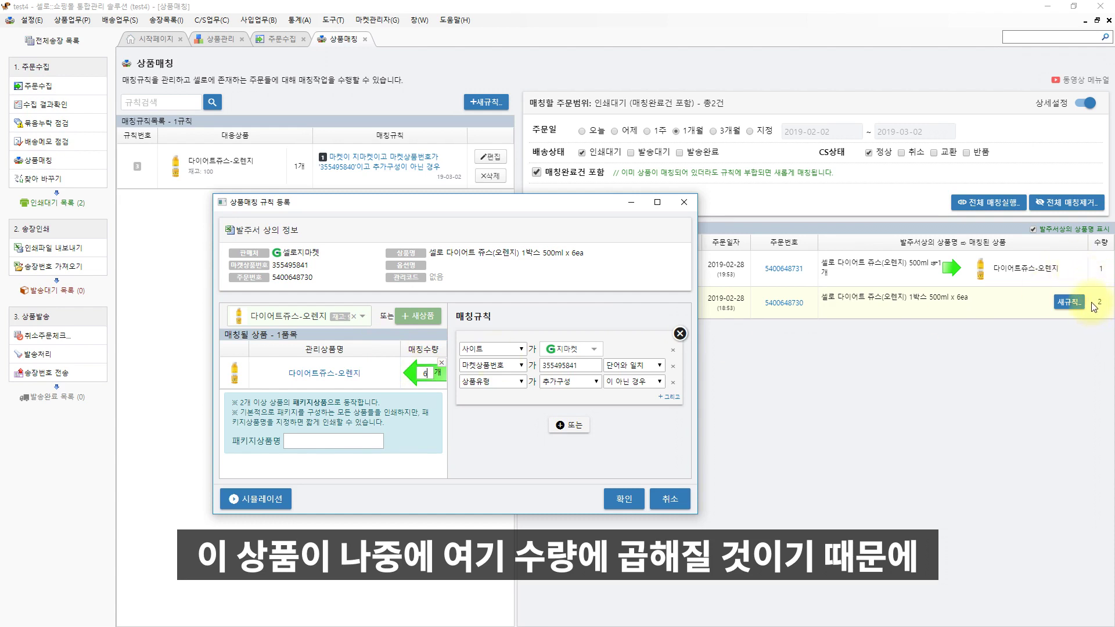
left_click(623, 499)
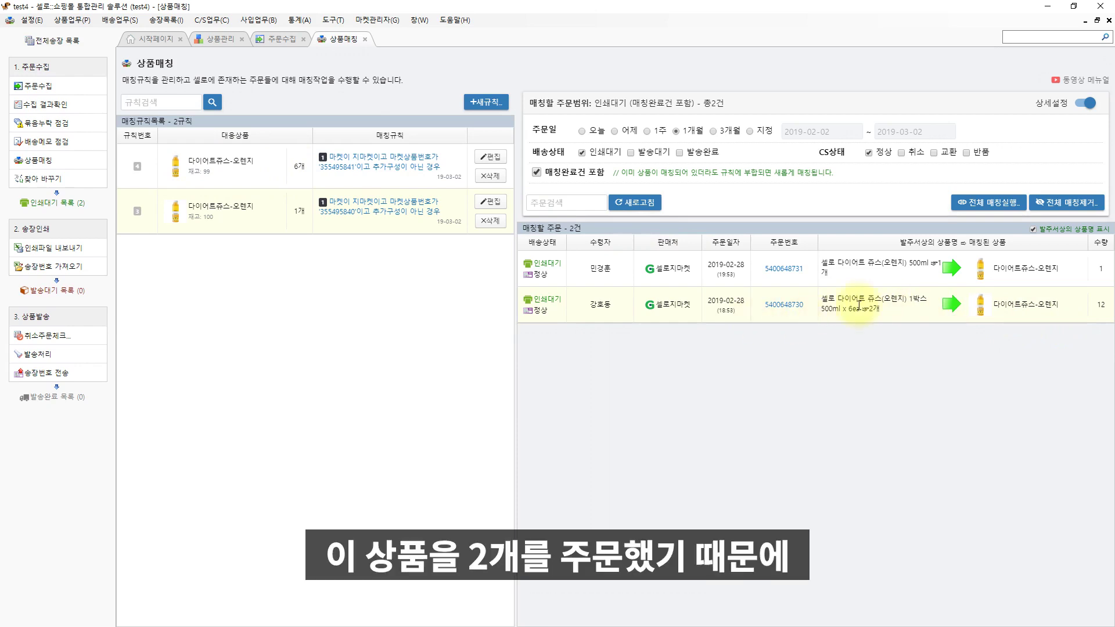
double_click(1098, 304)
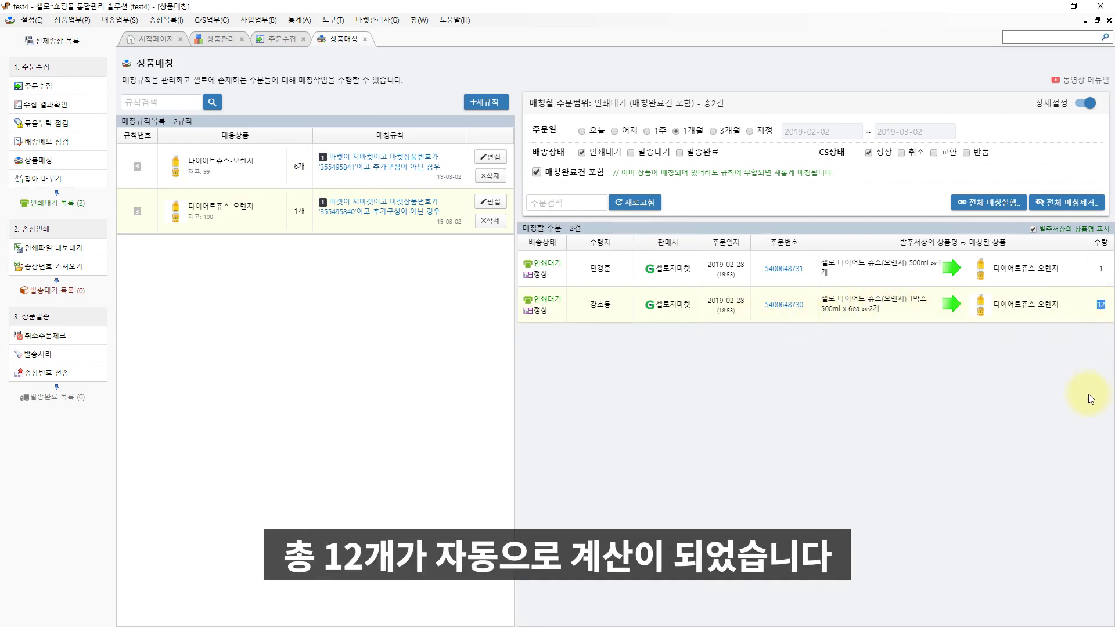
Export the print file (인쇄파일) for the waiting orders under the suggested Excel file name and open it.
left_click(69, 249)
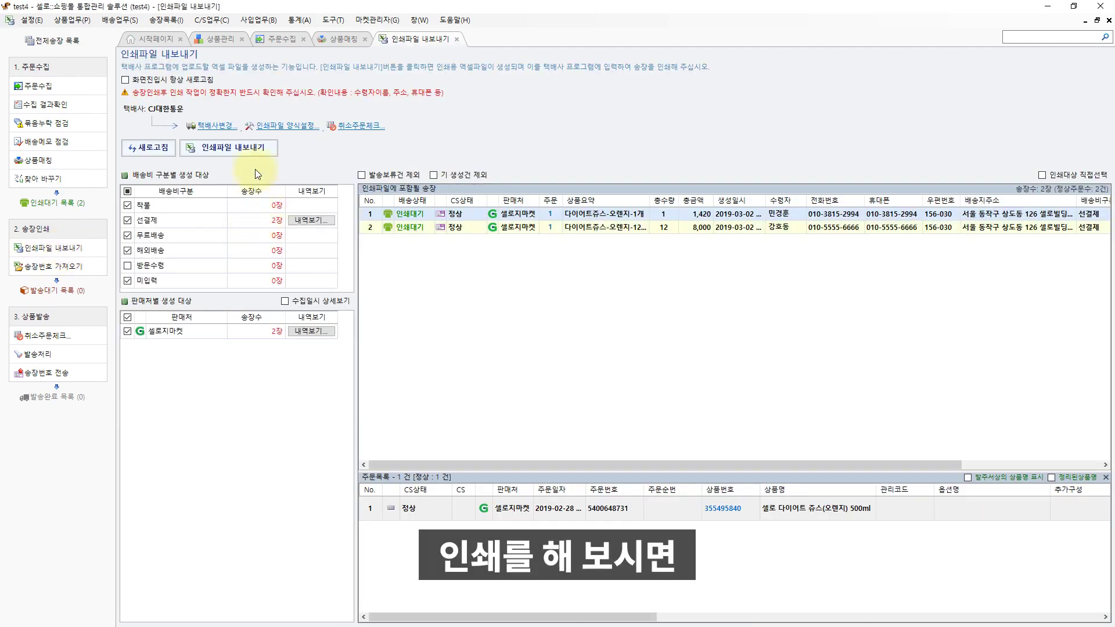
left_click(242, 145)
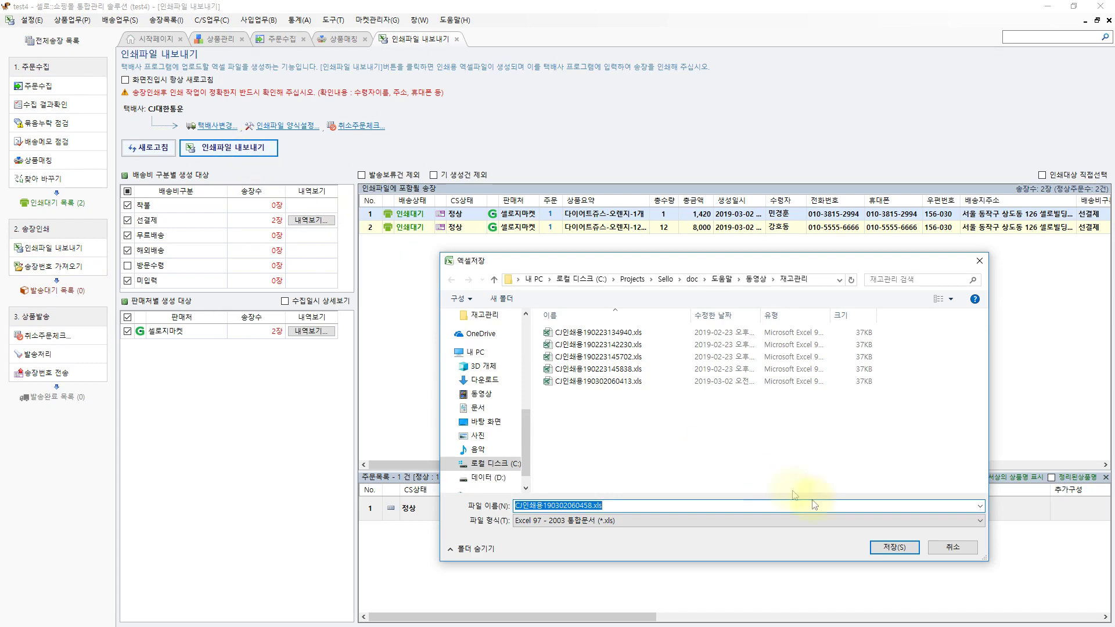
left_click(887, 547)
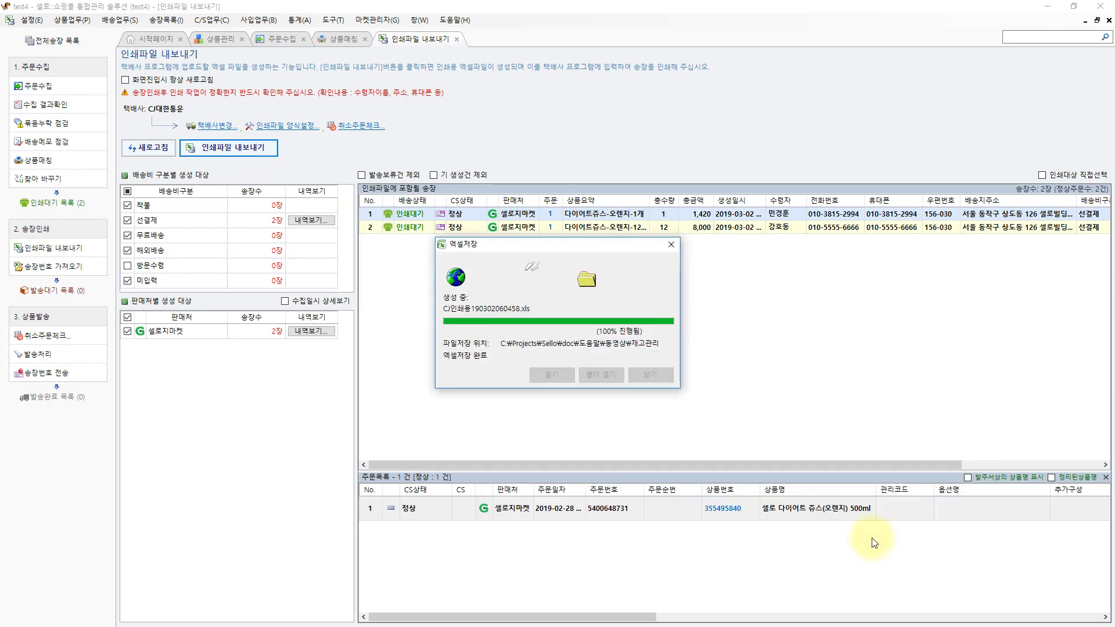
left_click(551, 374)
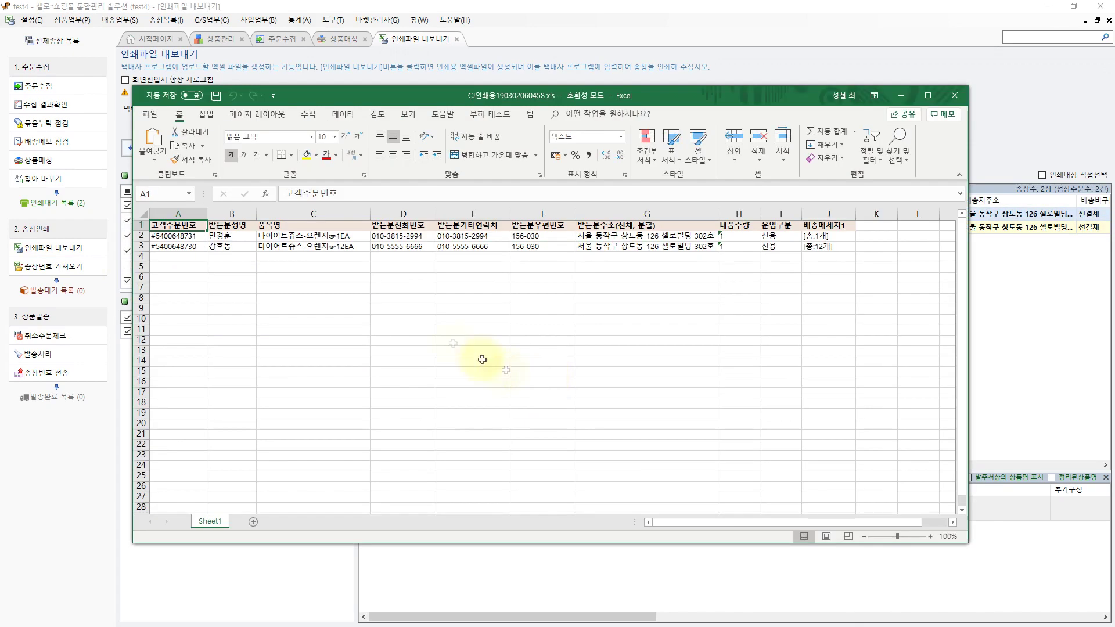
Check the item names and quantities of both orders in the exported Excel sheet, and close the workbook.
left_click_drag(336, 238, 336, 264)
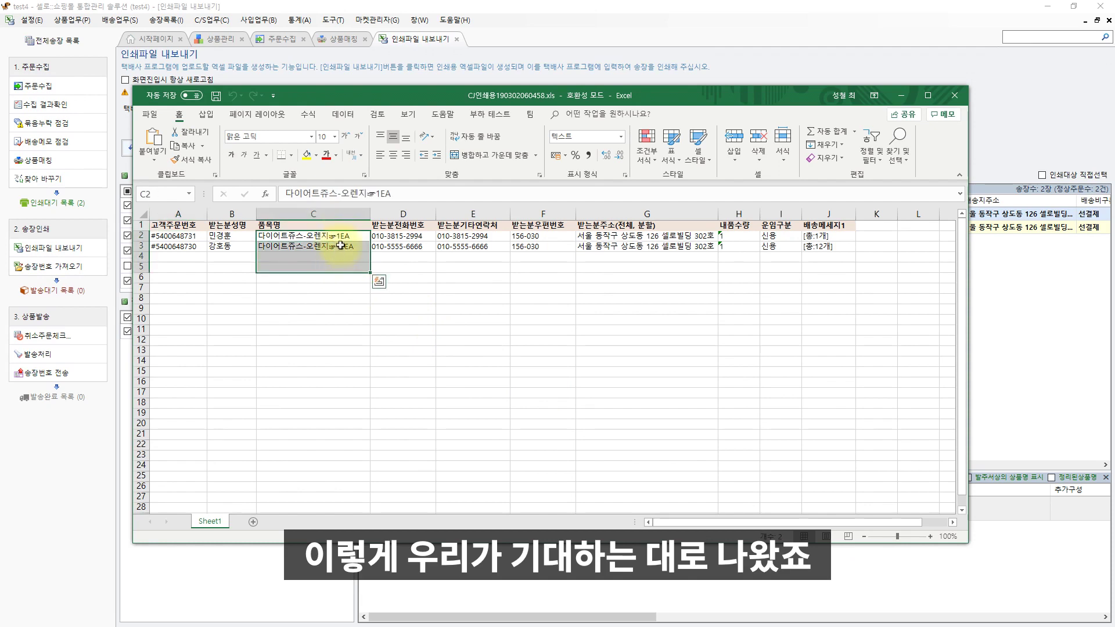
left_click(335, 248)
double_click(336, 248)
left_click(365, 267)
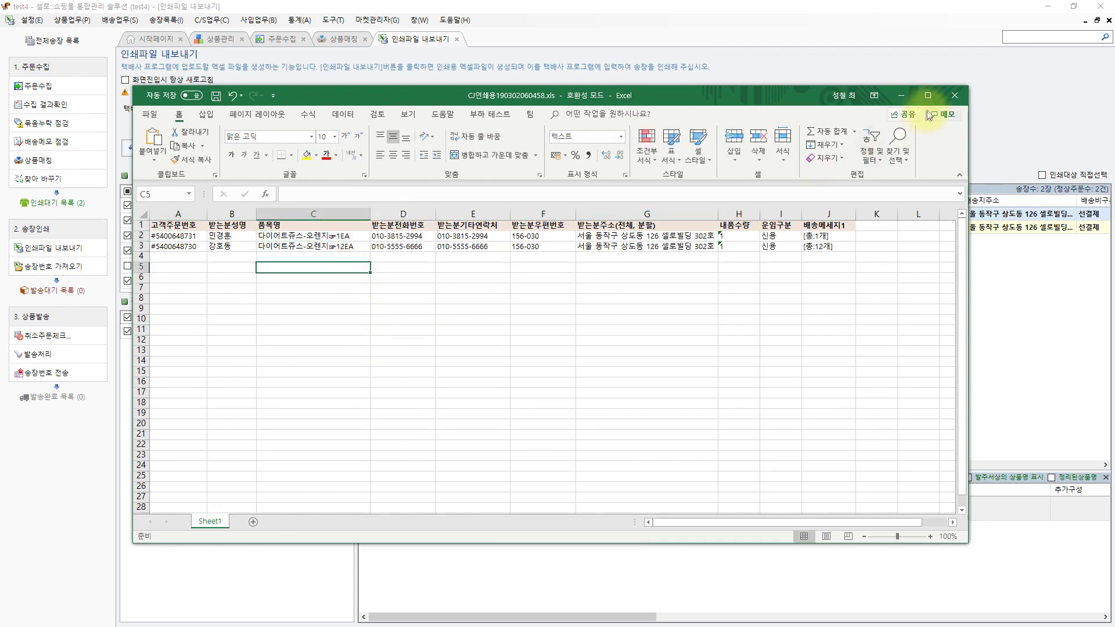
left_click(954, 95)
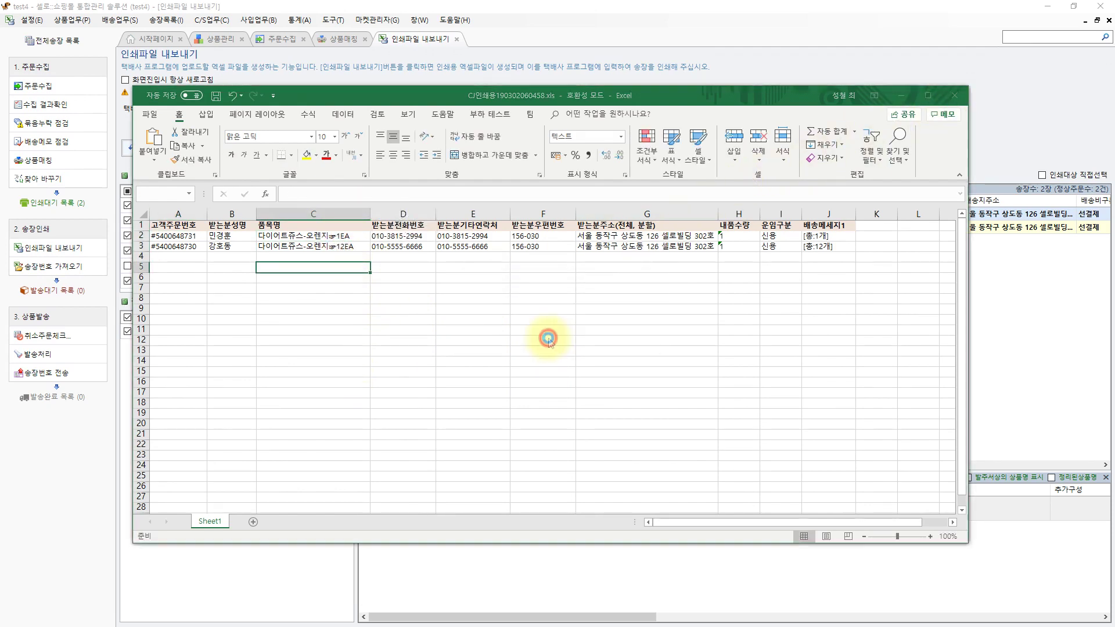
left_click(548, 338)
Return to product management and start registering another new product named 다이어트쥬스-오렌지 1박스.
left_click(221, 40)
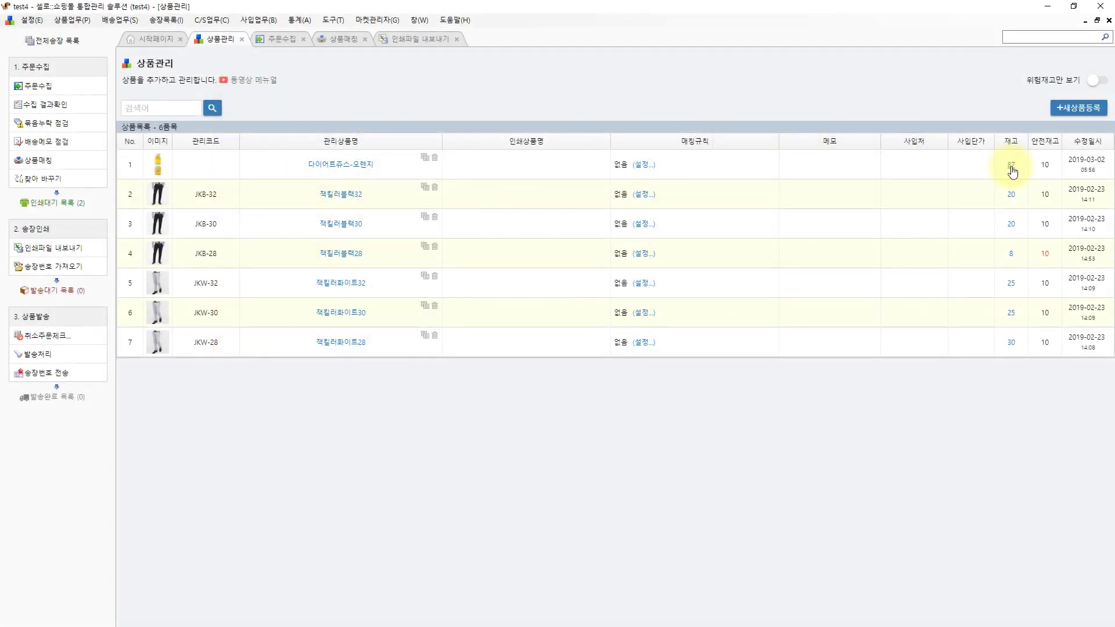
left_click(1075, 107)
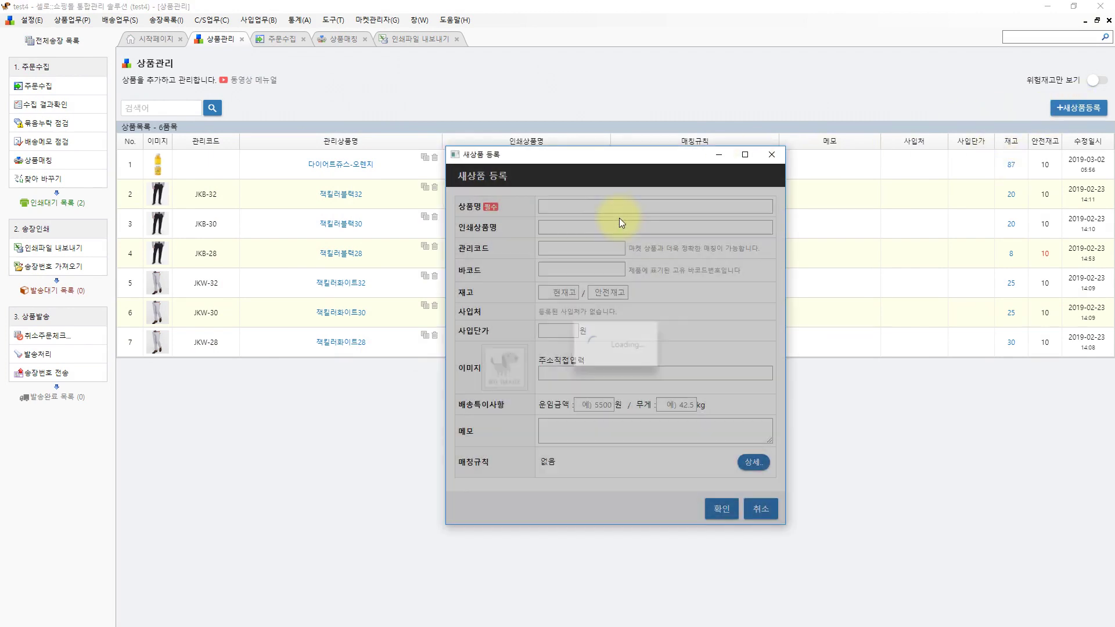
left_click(580, 201)
type("다이어")
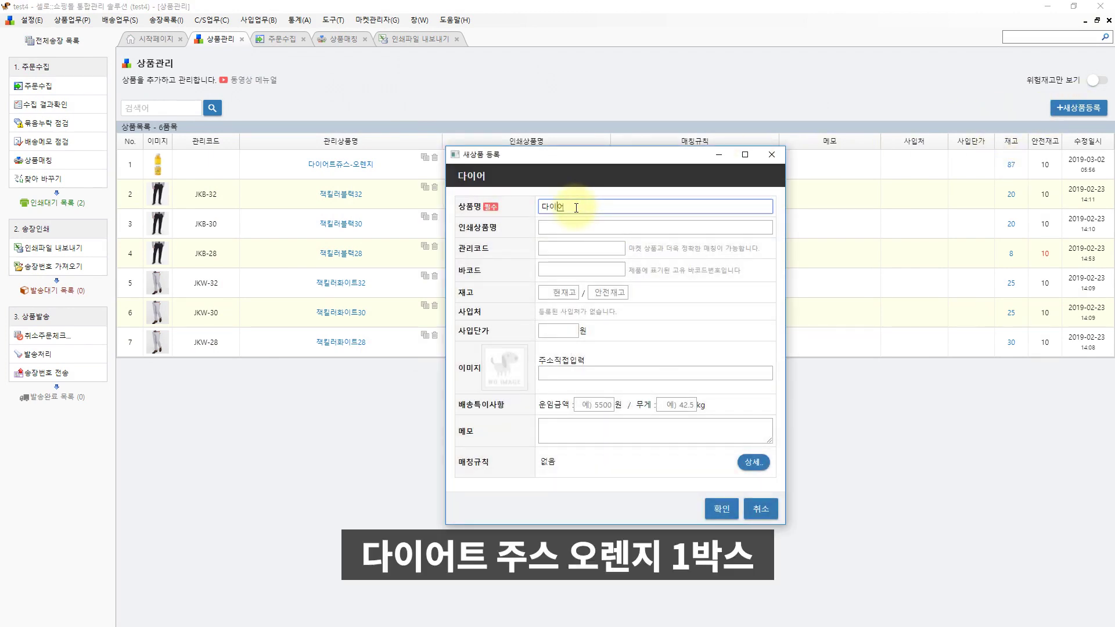
type("트쥬스-오렌지 1박스")
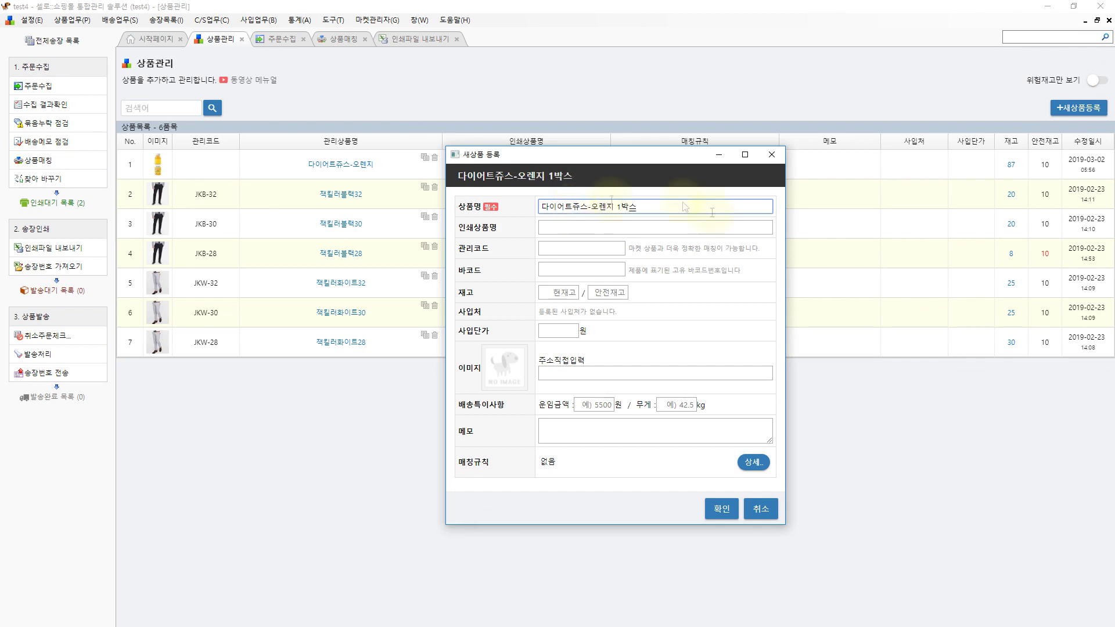
Set the new product's stock to 10 and safety stock to 2, paste the box image address, and register the product.
left_click(557, 292)
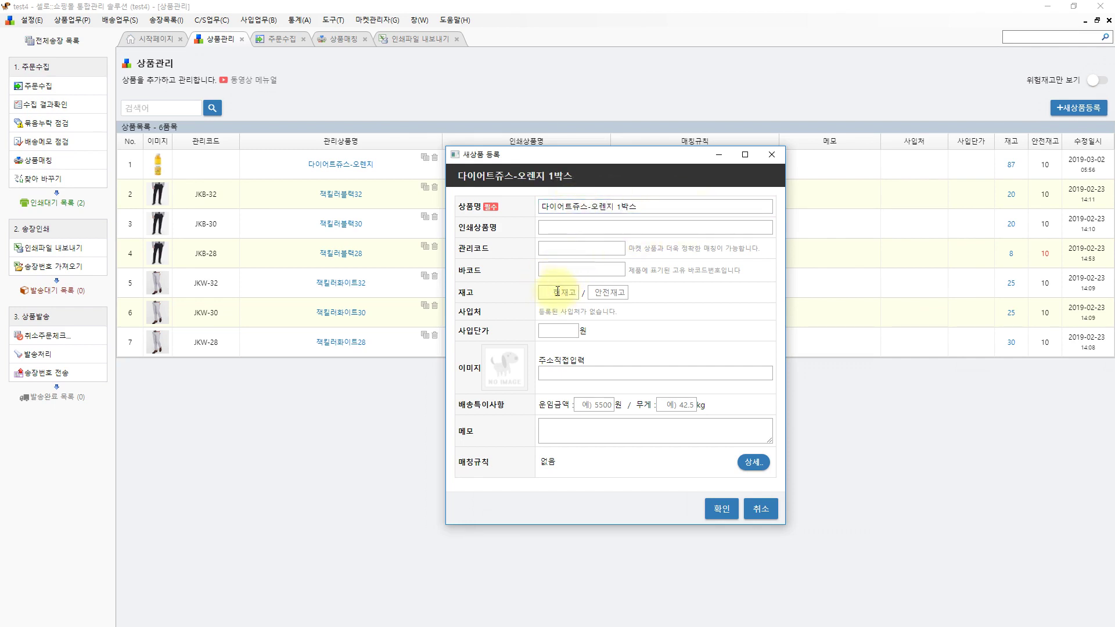
type("10")
key("Tab")
type("2")
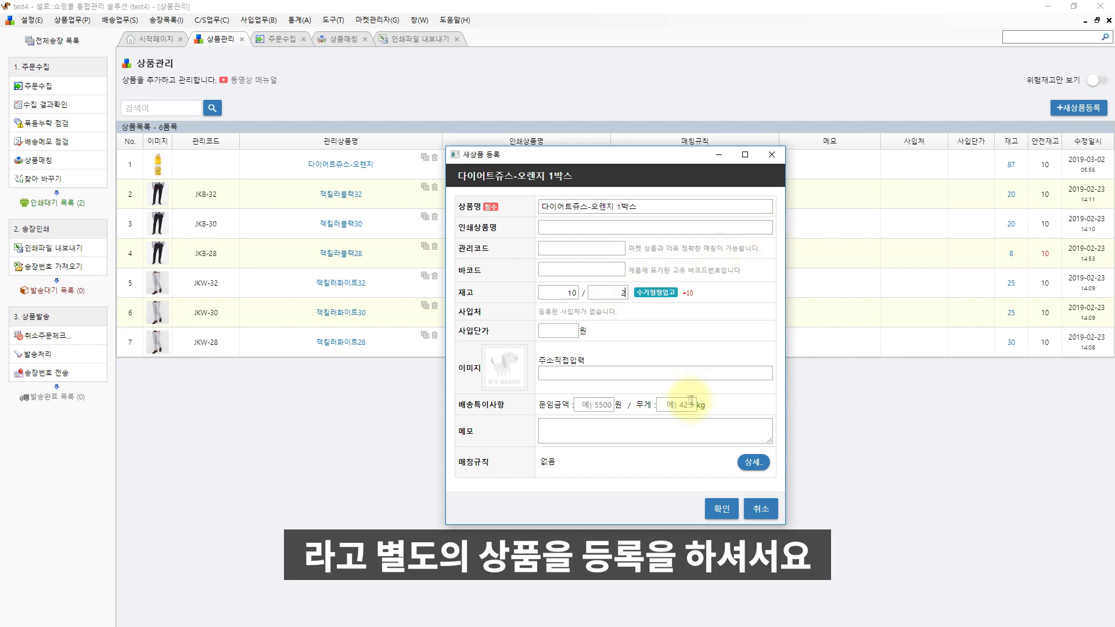
left_click(596, 374)
key("ctrl+v")
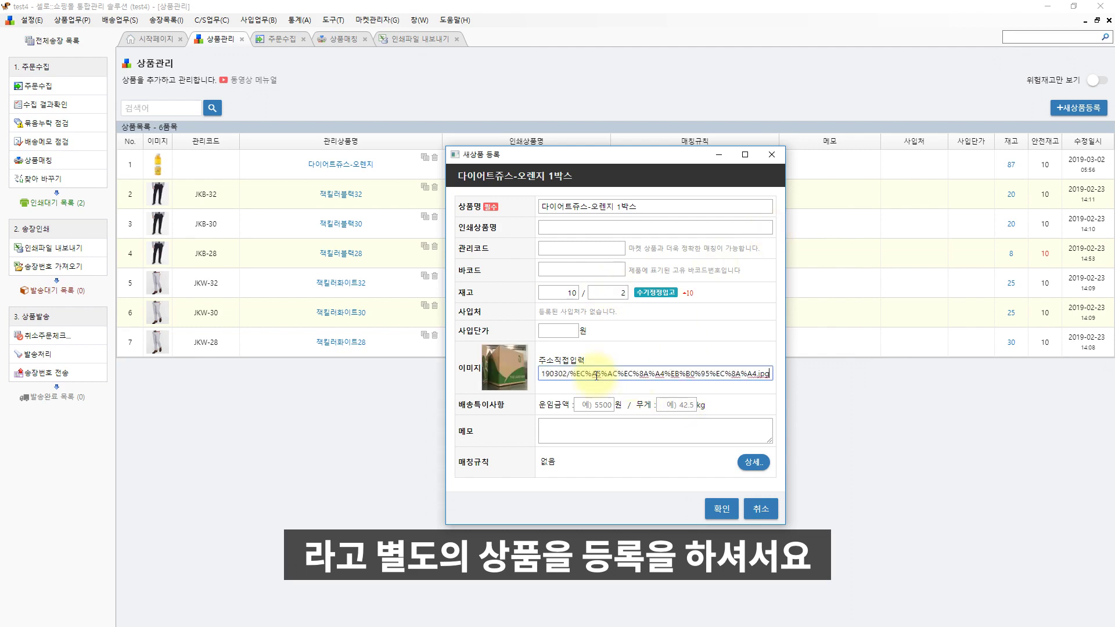
left_click(711, 512)
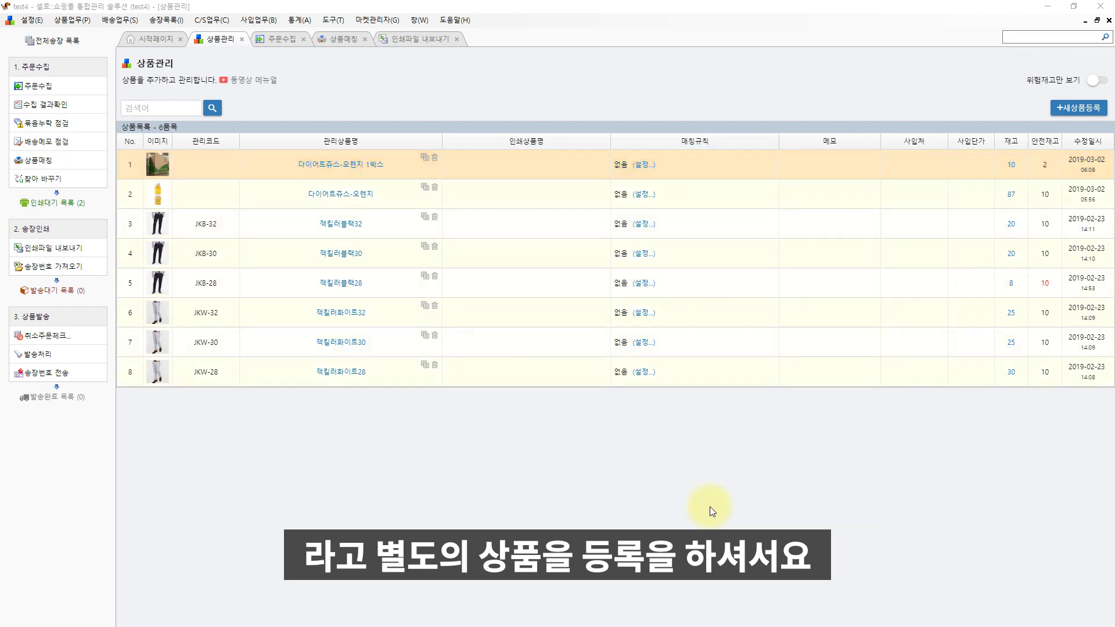
Remove all existing order matches in product matching (상품매칭) and try to define a new rule for the 1박스 500ml x 6ea order.
left_click(340, 40)
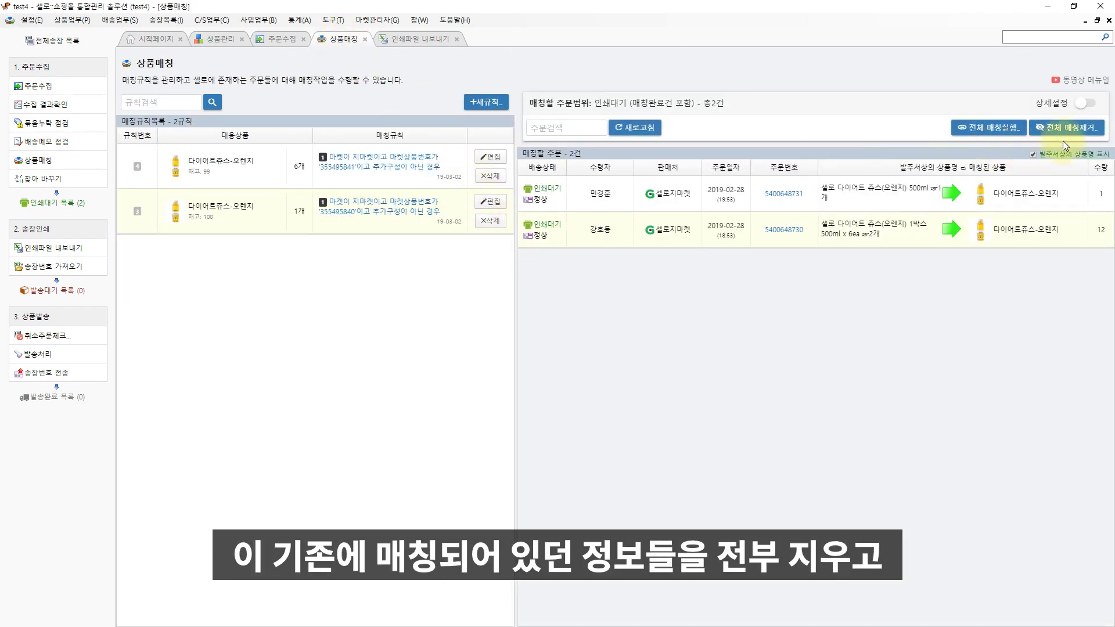
left_click(1083, 130)
left_click(590, 339)
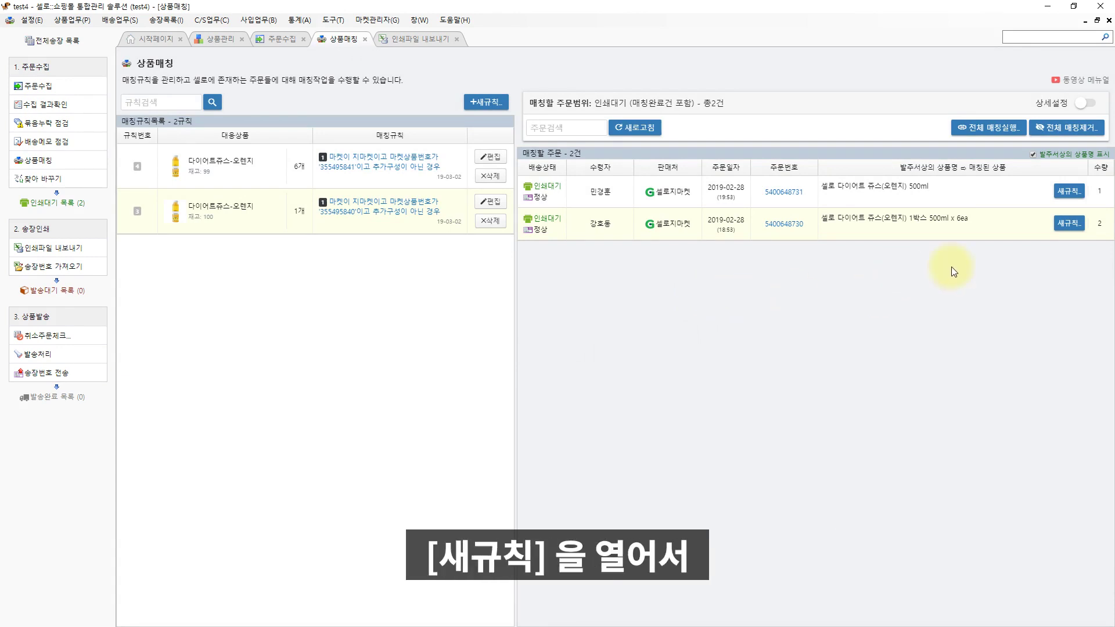
left_click(1068, 223)
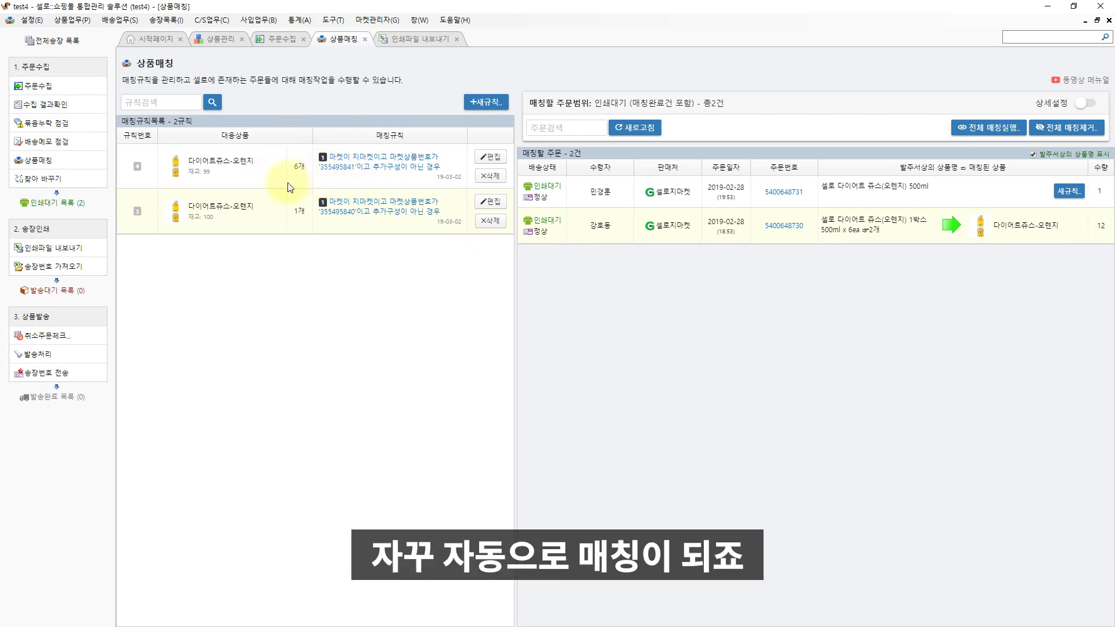
Delete the matching rule with quantity 6 for 다이어트쥬스-오렌지 and remove all order matches again.
left_click(491, 176)
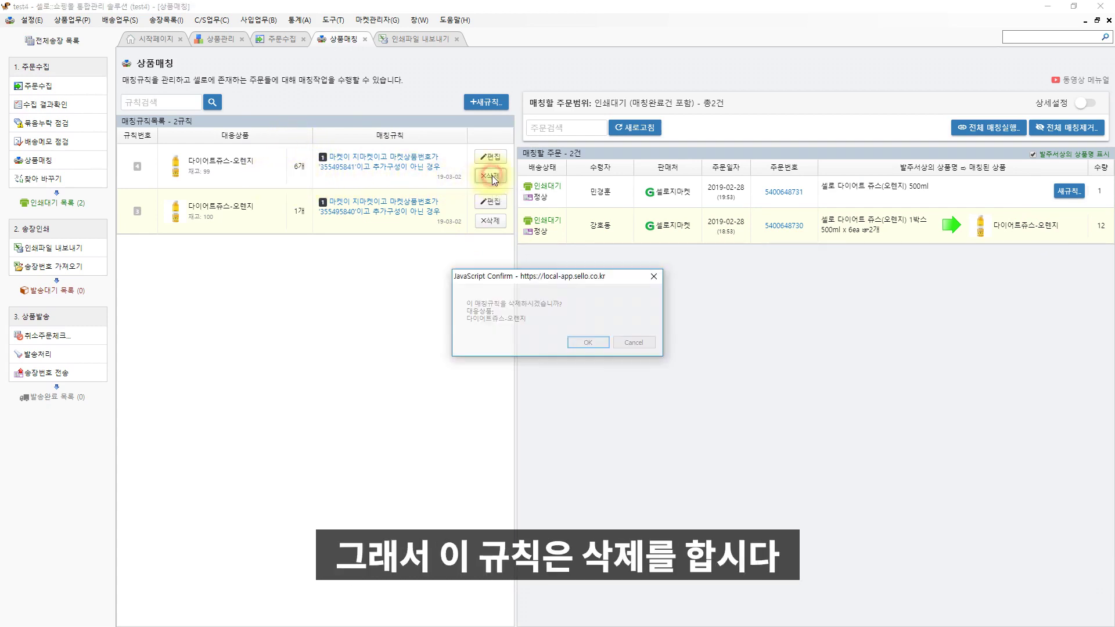
left_click(586, 344)
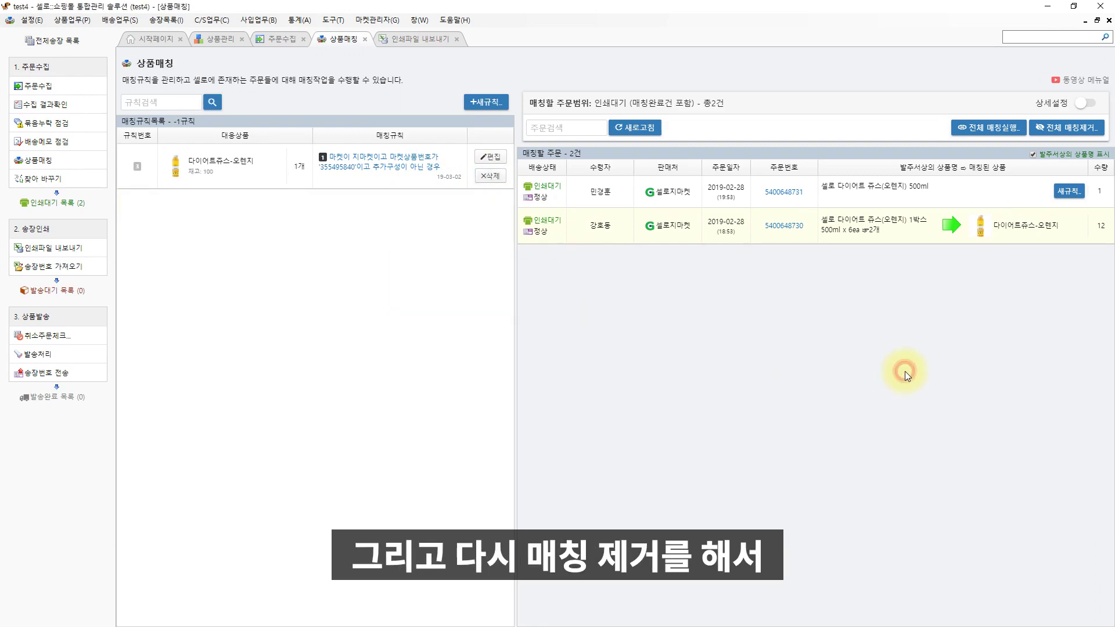
left_click(1069, 127)
left_click(568, 342)
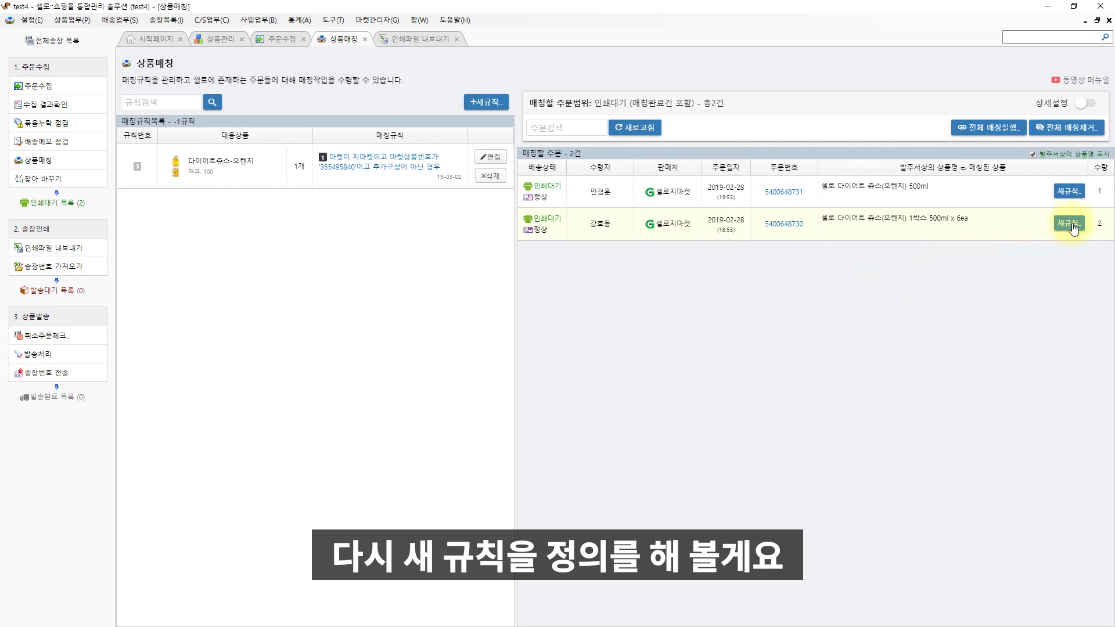
Create a rule matching the 1박스 500ml x 6ea order to the product 다이어트쥬스-오렌지 1박스.
left_click(1068, 223)
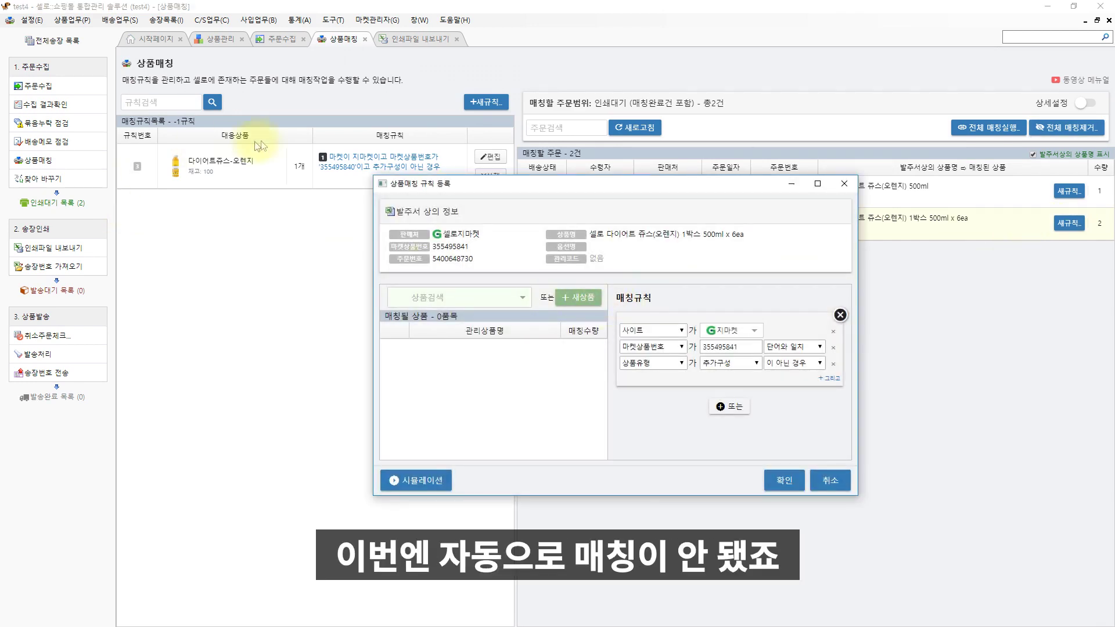
left_click(454, 297)
type("오렌지")
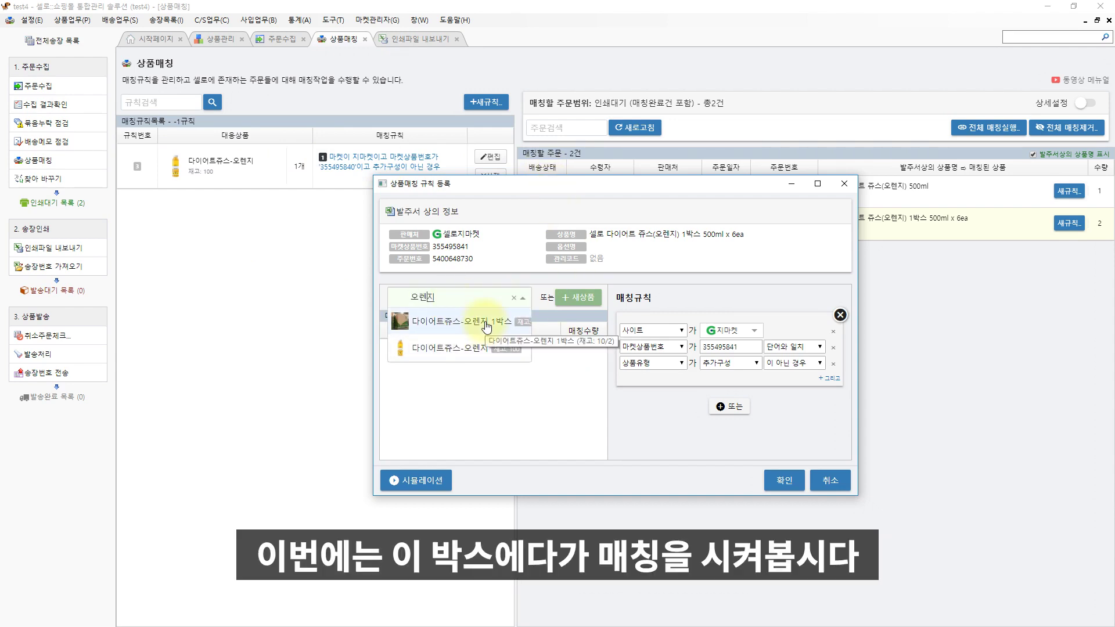
left_click(465, 321)
left_click(784, 480)
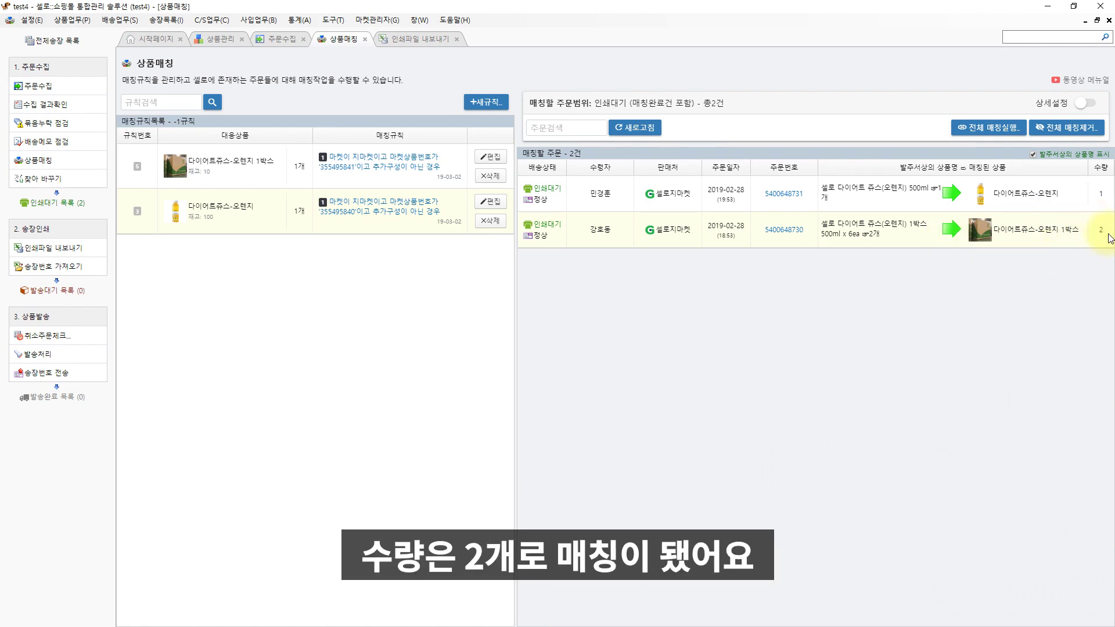
Export a new print file (인쇄파일) for the rematched waiting orders and open it in Excel.
left_click(75, 250)
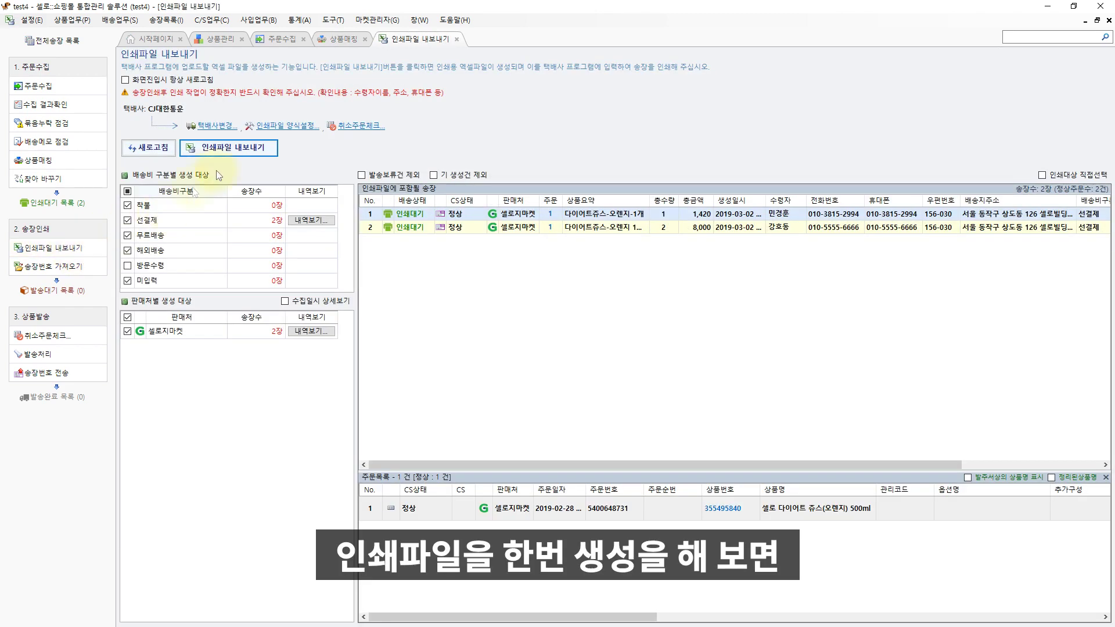
left_click(229, 147)
left_click(885, 547)
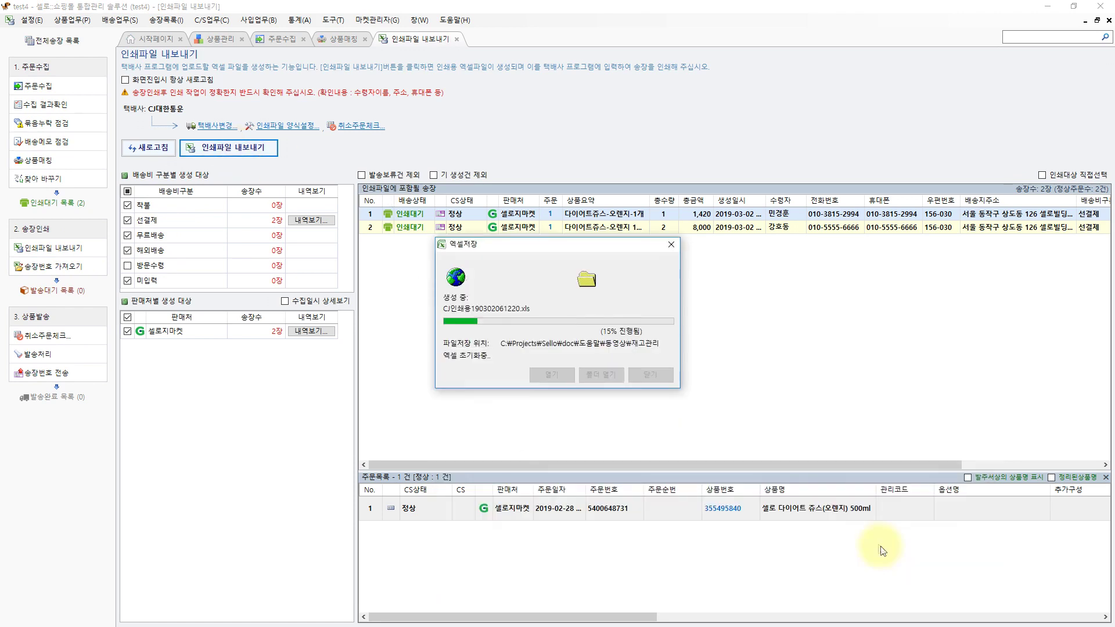
left_click(546, 374)
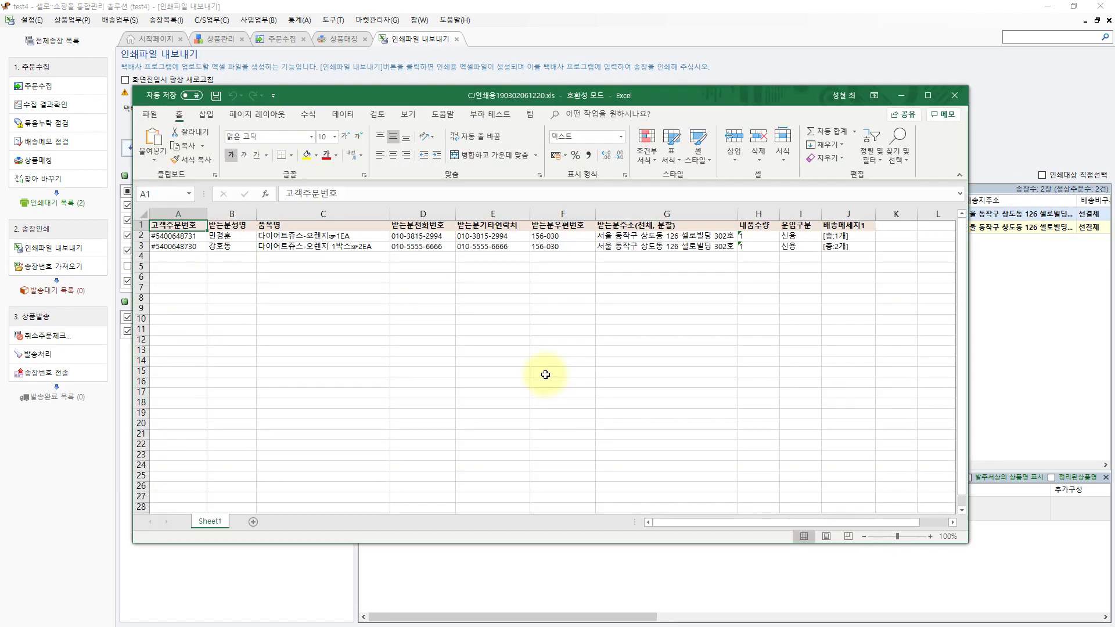
Check the item names and quantities (품목명) of both orders in the exported sheet.
left_click(343, 257)
left_click_drag(323, 235, 366, 269)
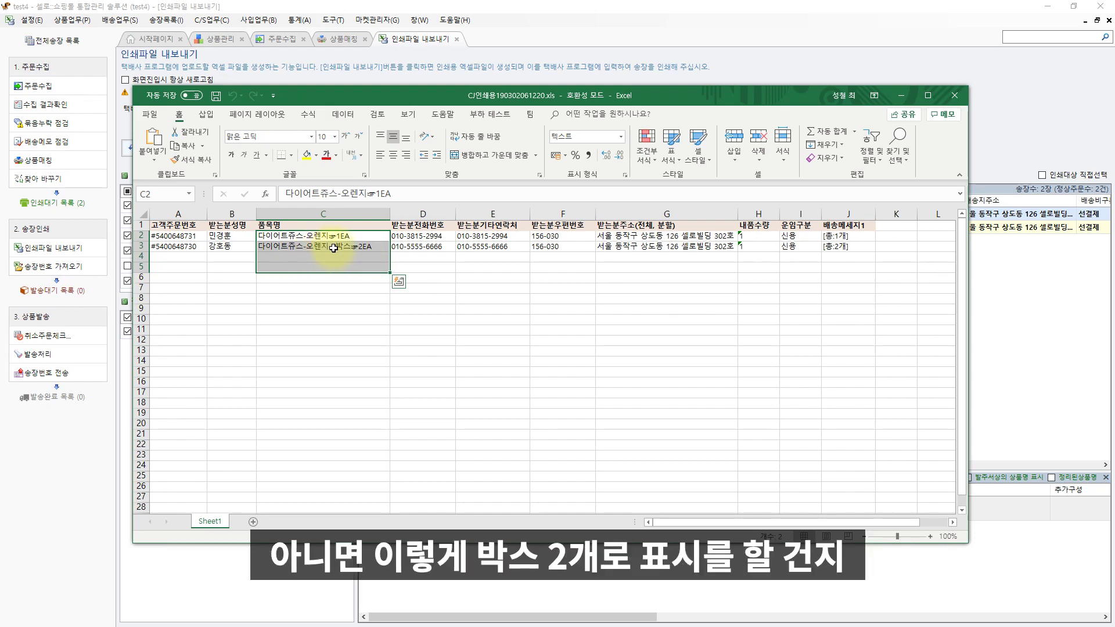
left_click(333, 248)
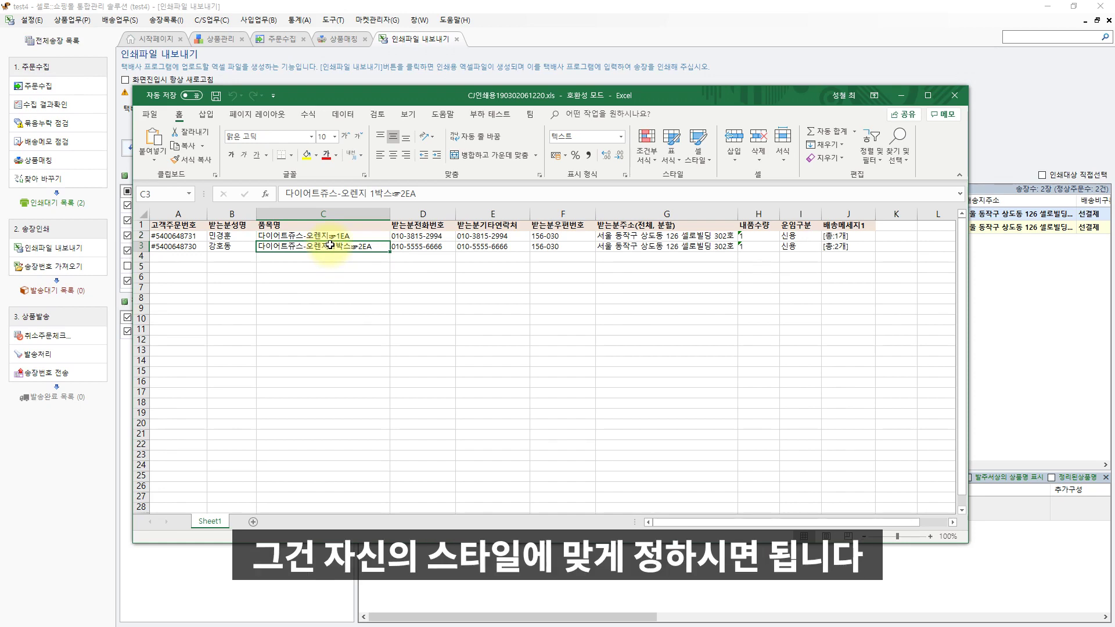
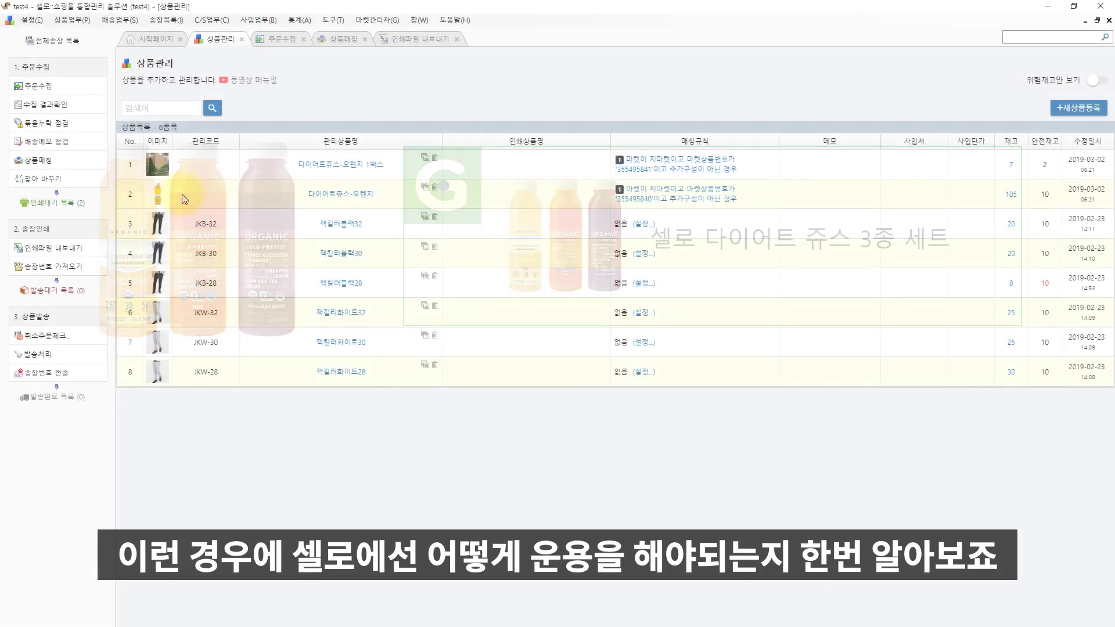
Copy the 다이어트쥬스-오렌지 product as 다이어트쥬스-당근 with a stock of 100 and the 당근쥬스_300 image, and save it.
left_click(424, 189)
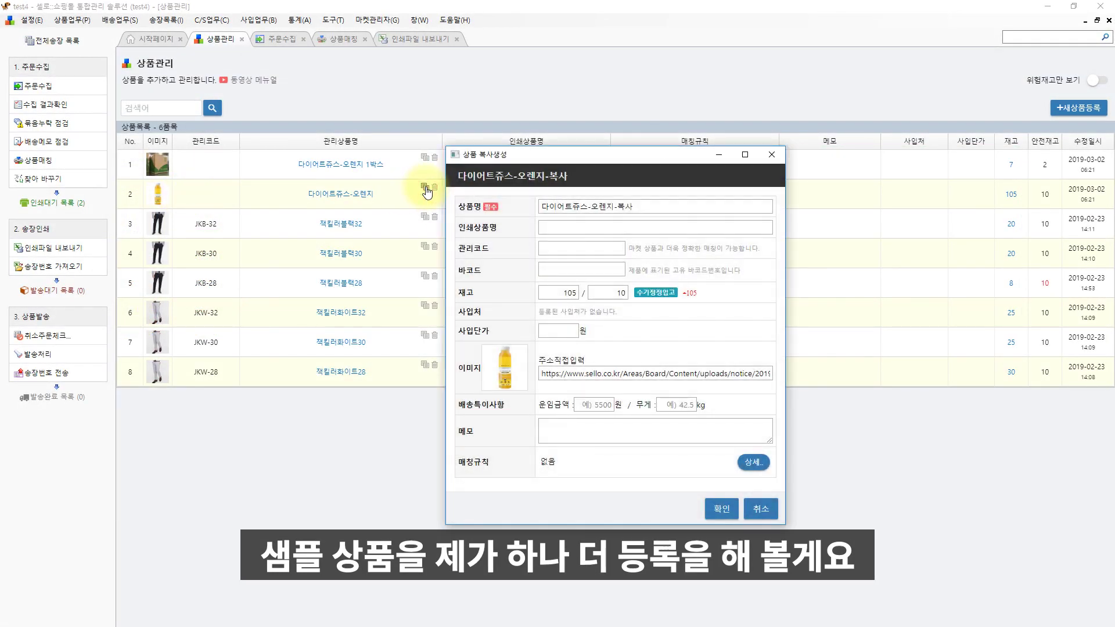
left_click_drag(592, 206, 716, 208)
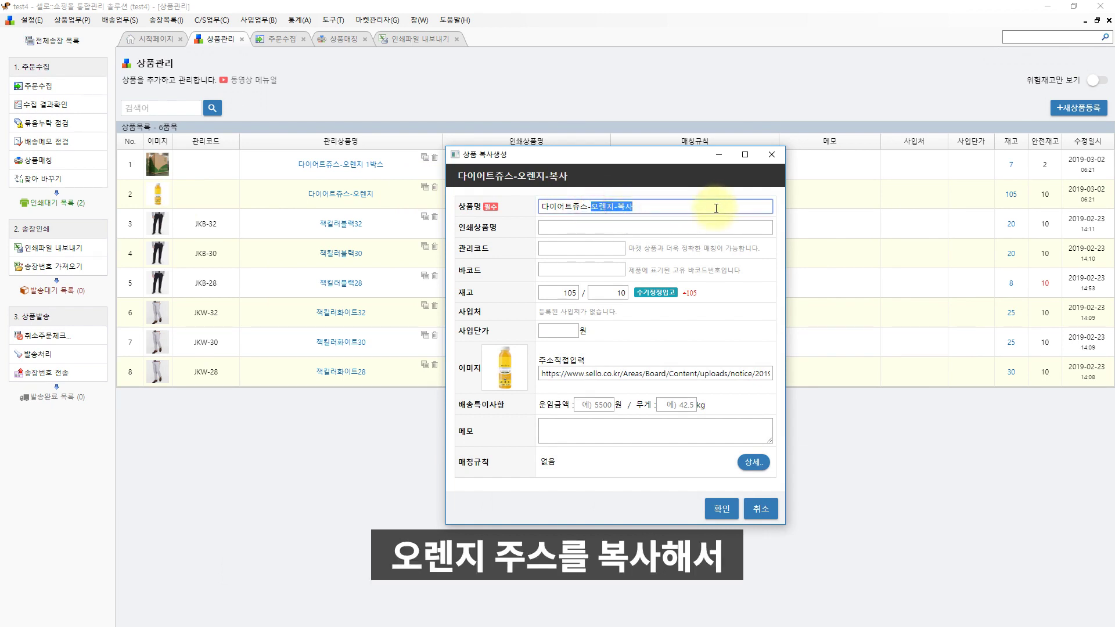
type("당ㄱ")
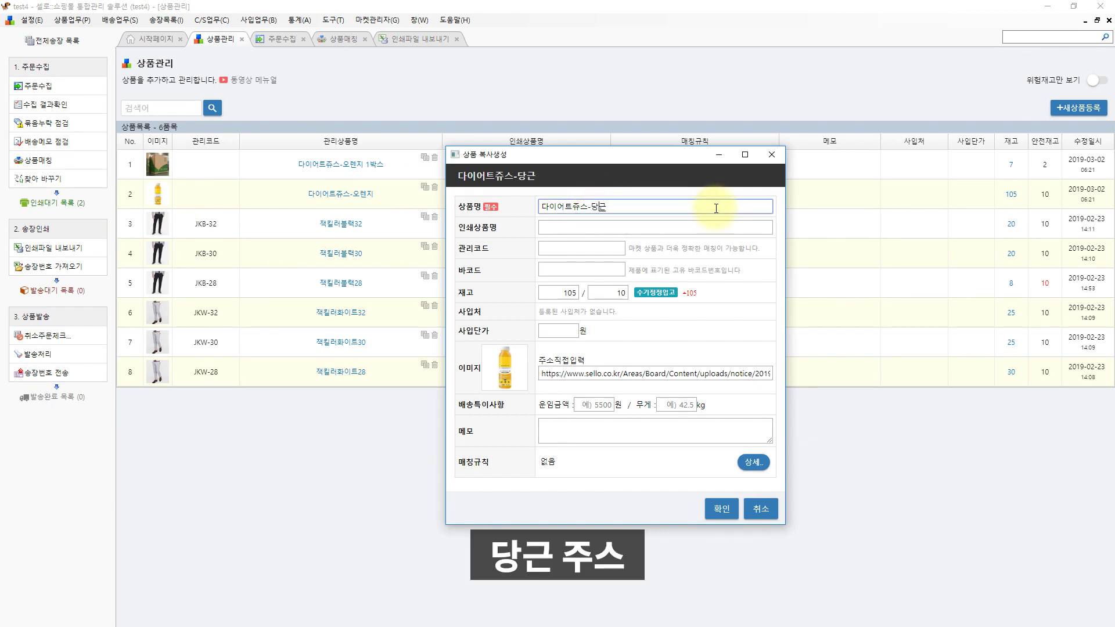
left_click_drag(563, 294, 622, 294)
type("100")
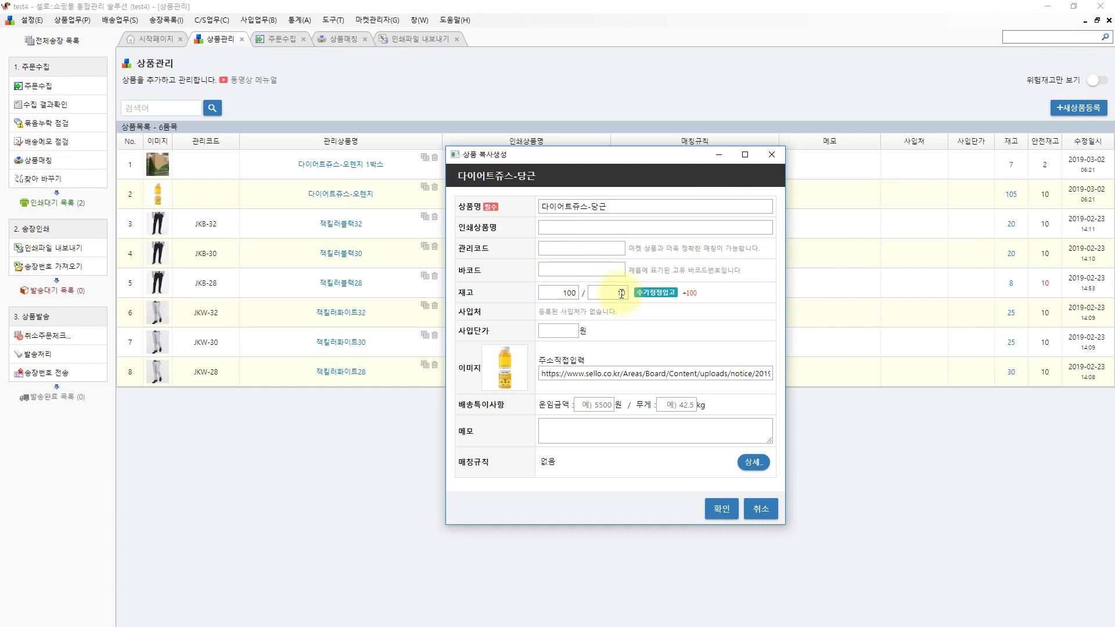
left_click_drag(570, 375, 595, 395)
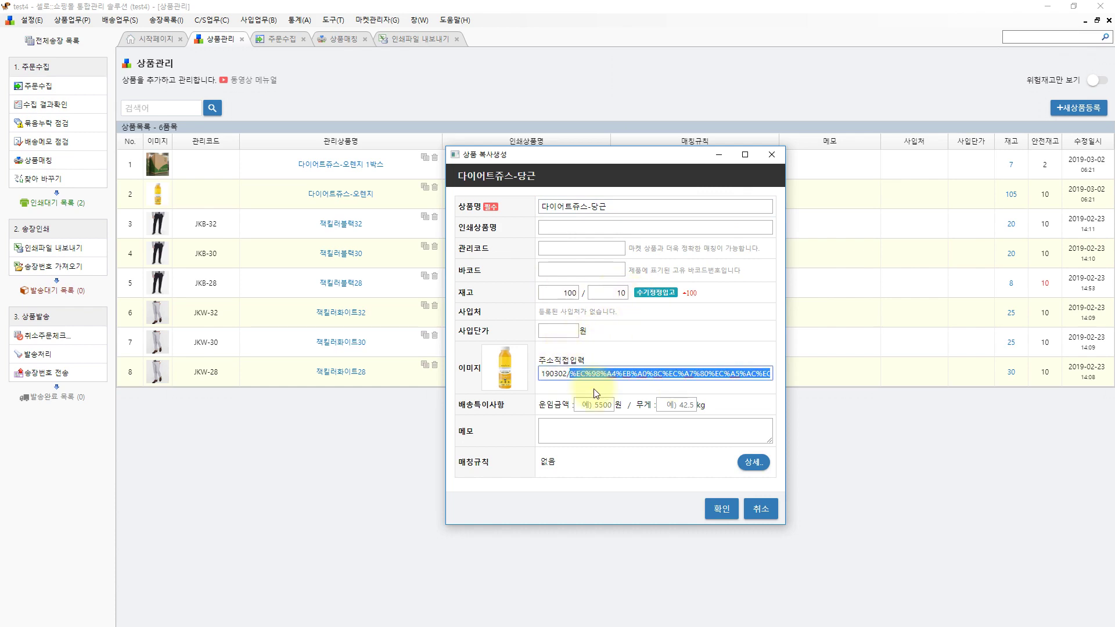
type("당근쥬스_300")
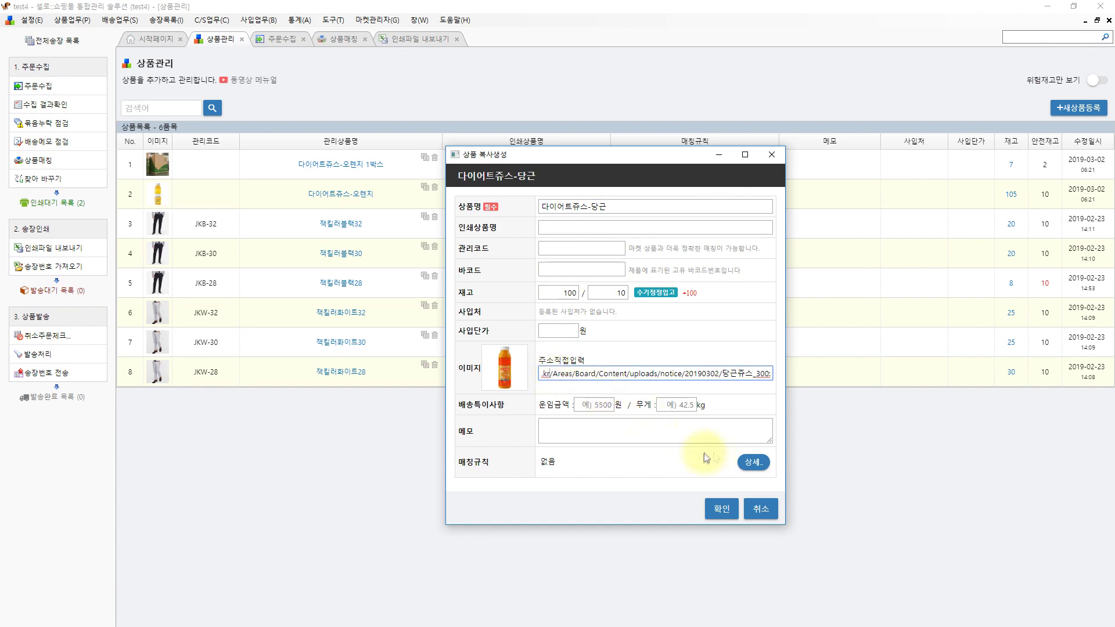
left_click(721, 509)
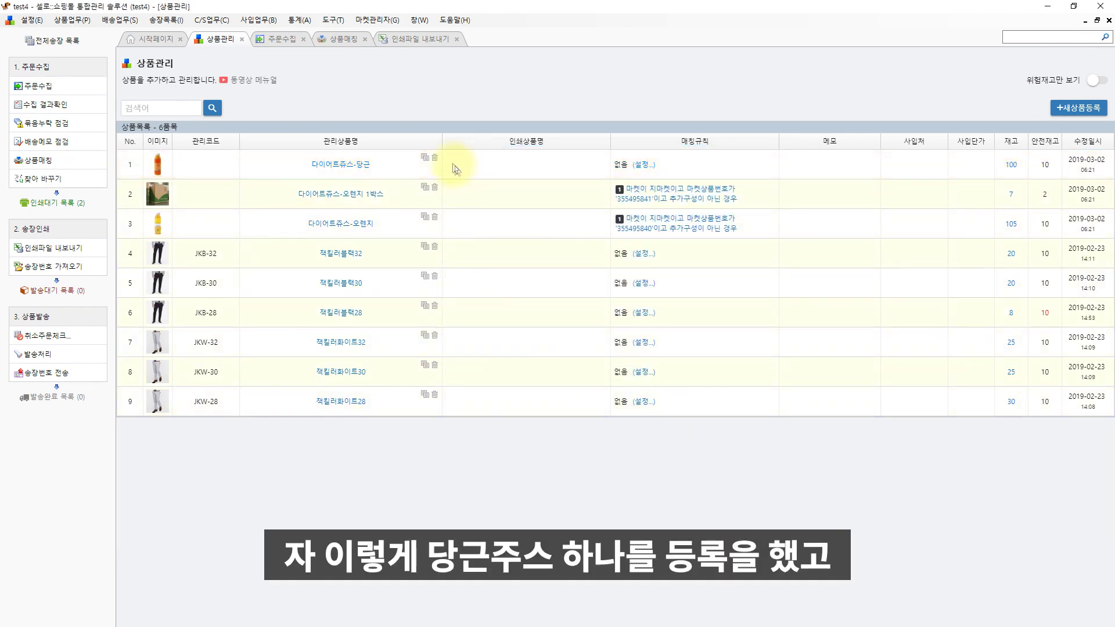
Copy the 다이어트쥬스-당근 product as 다이어트쥬스-포도 with the 포도쥬스_300 image, and save it.
left_click(424, 157)
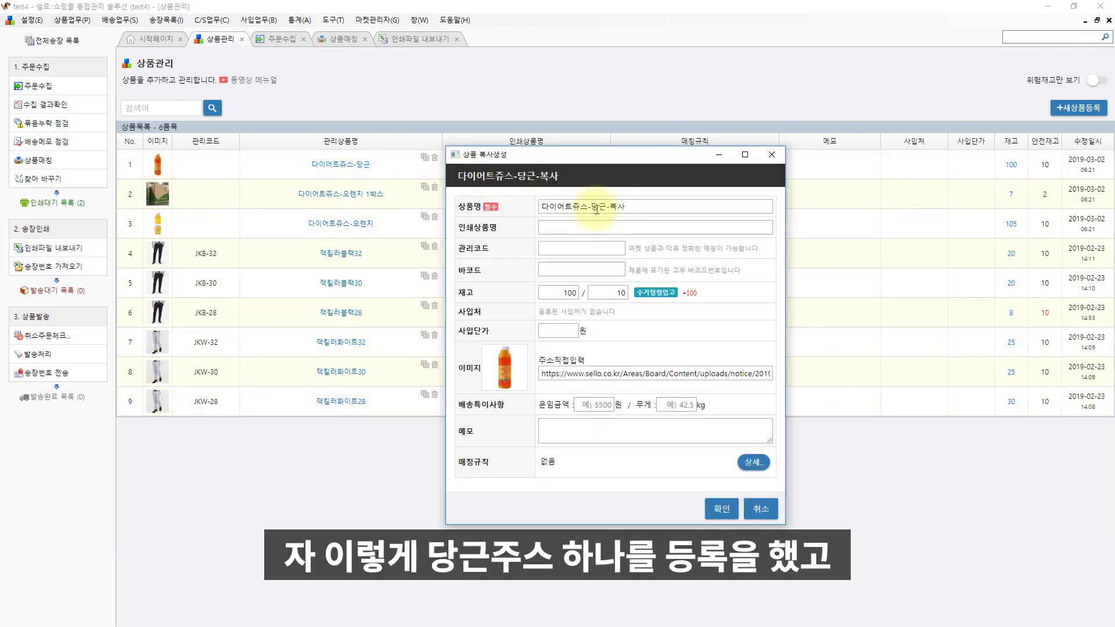
double_click(594, 206)
left_click_drag(594, 206, 642, 207)
type("포토")
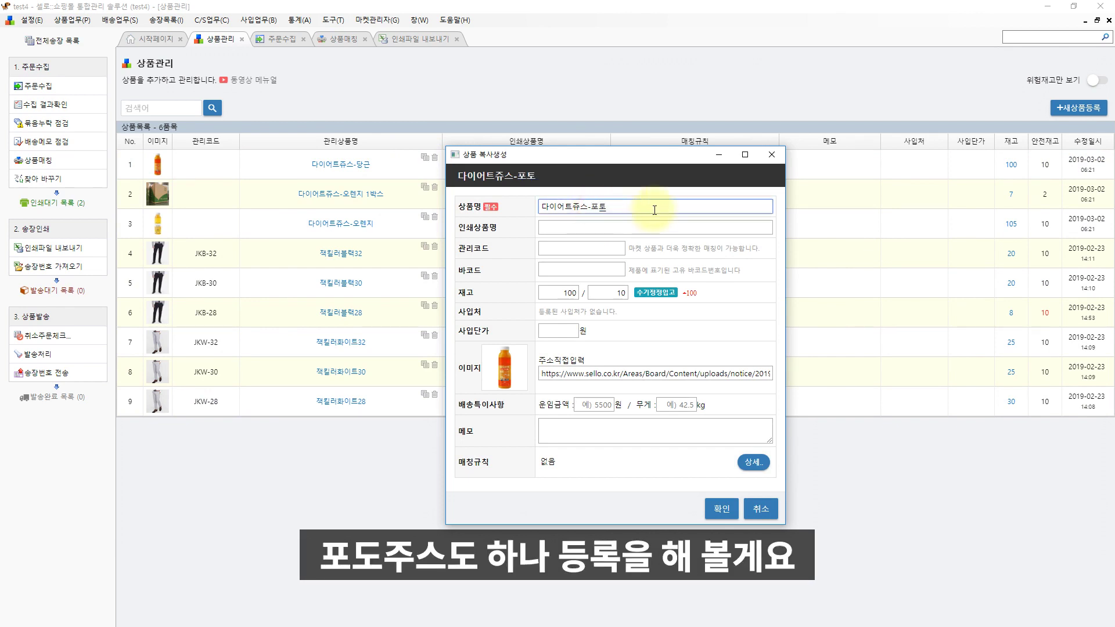
left_click(565, 295)
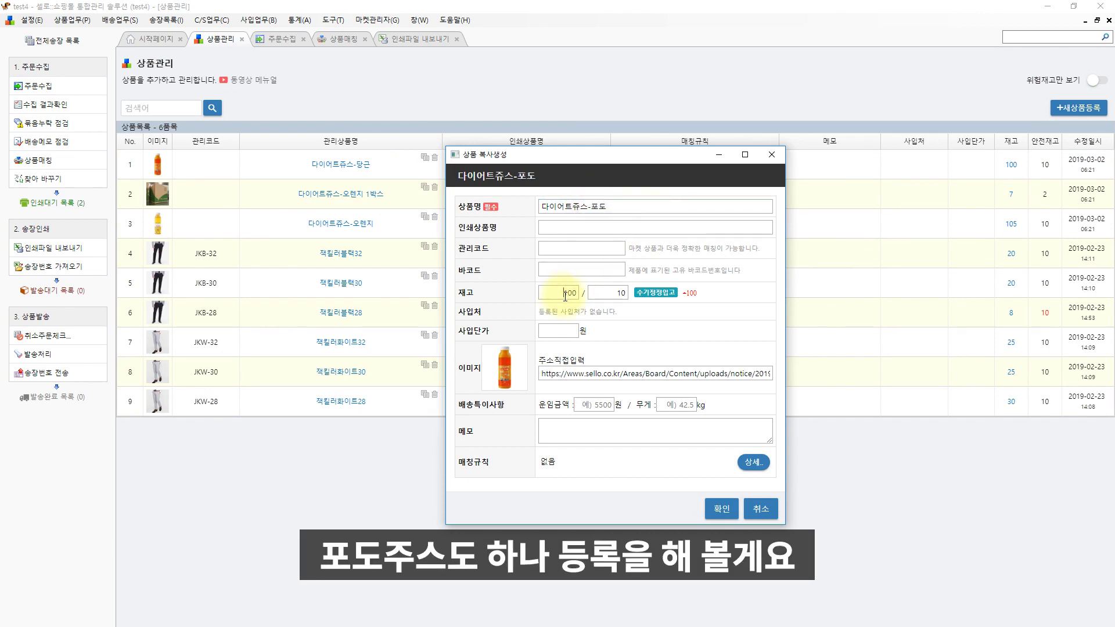
left_click(572, 374)
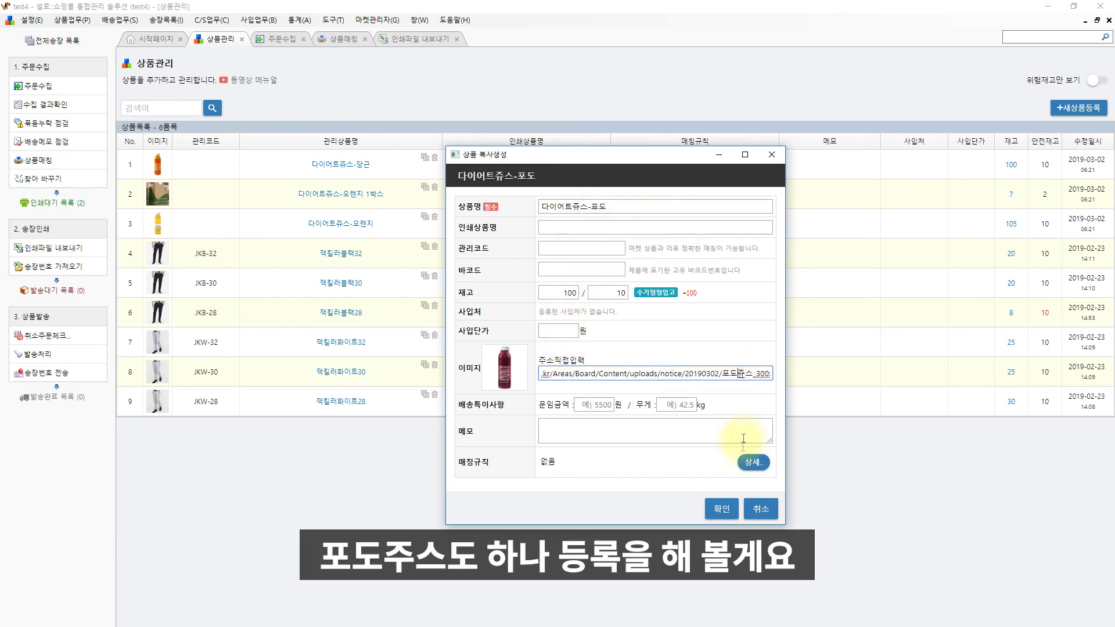
left_click(722, 507)
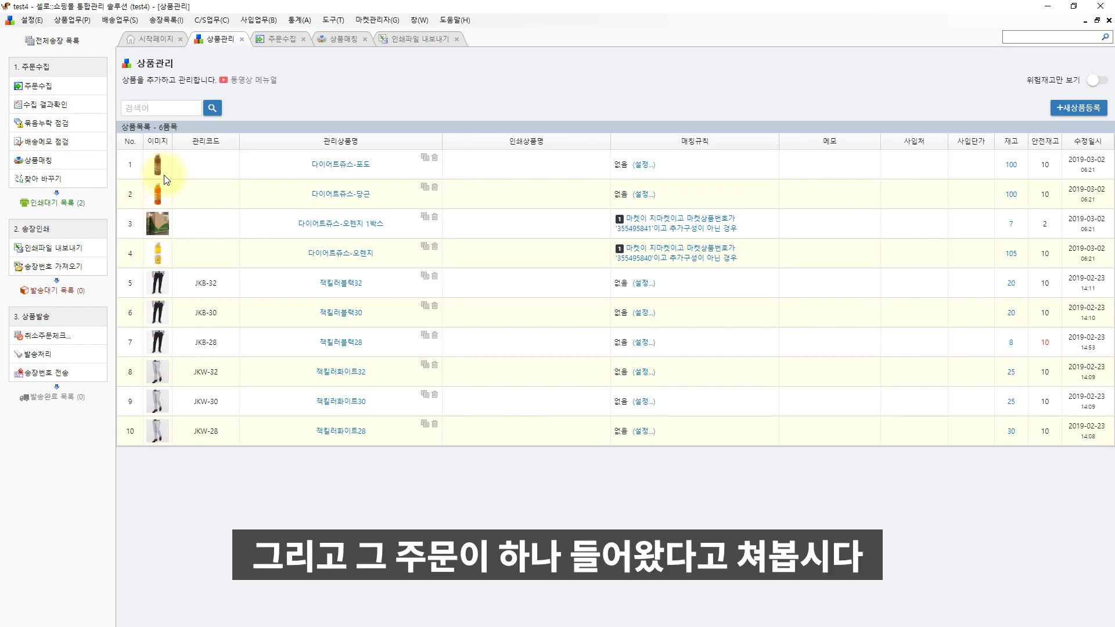
Automatically collect the new 셀로11번가 order in order collection (주문수집), confirming it through every stage, and close the wizard.
left_click(280, 40)
left_click(393, 146)
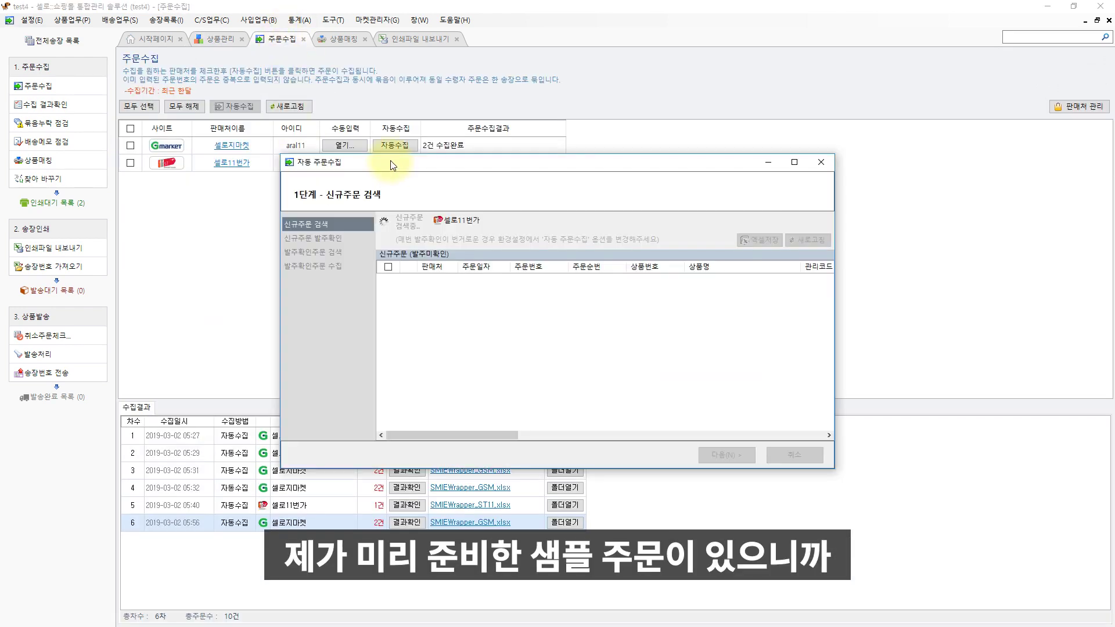
left_click(730, 453)
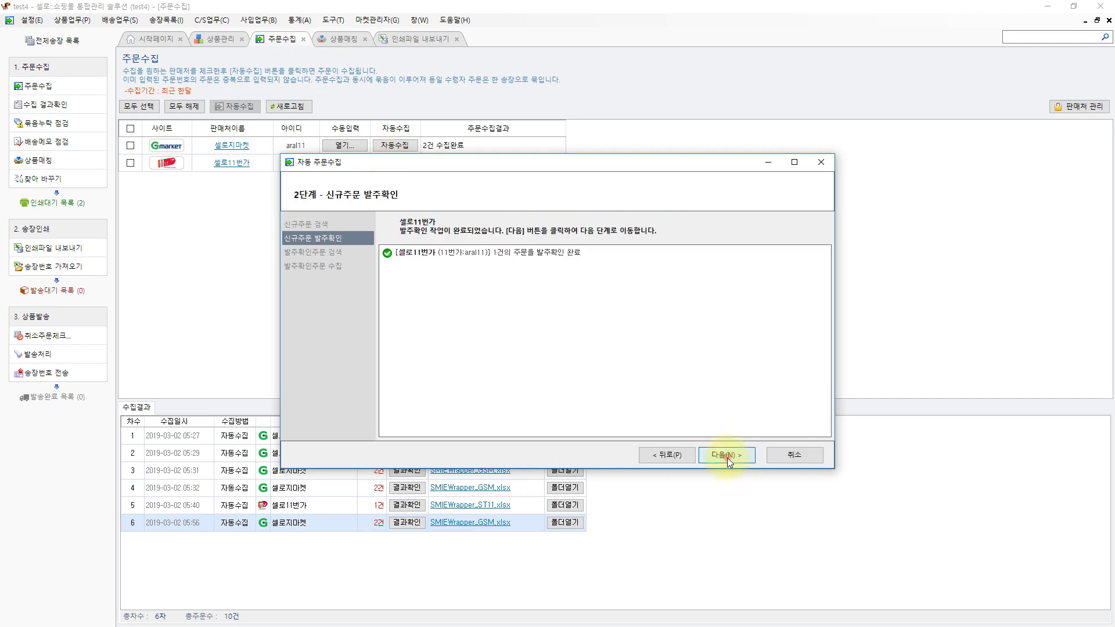
left_click(727, 456)
left_click(727, 455)
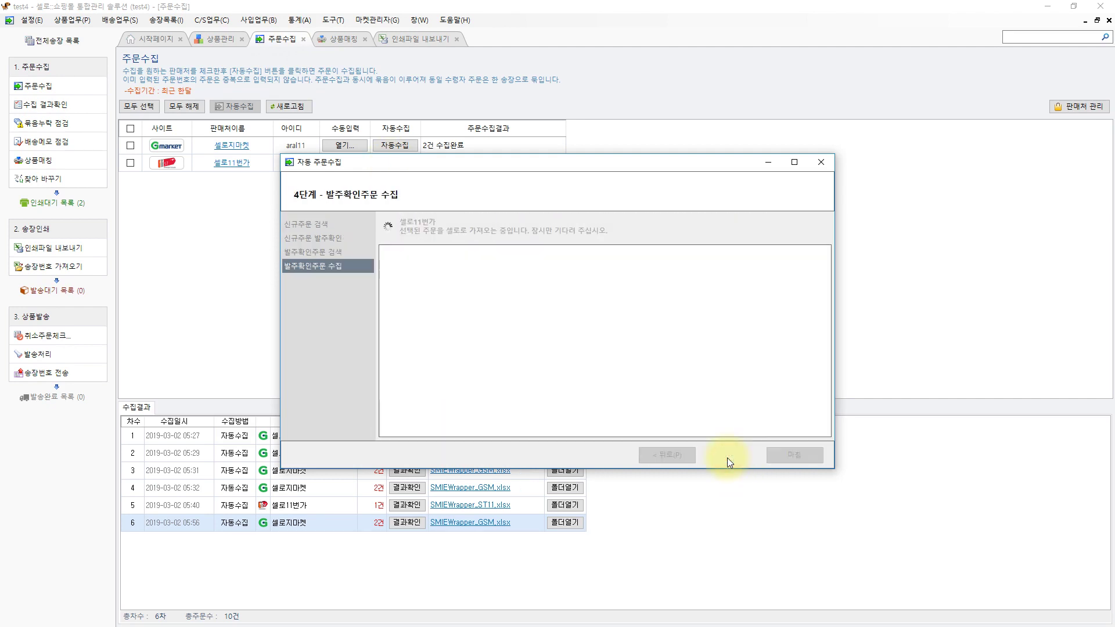
left_click(790, 458)
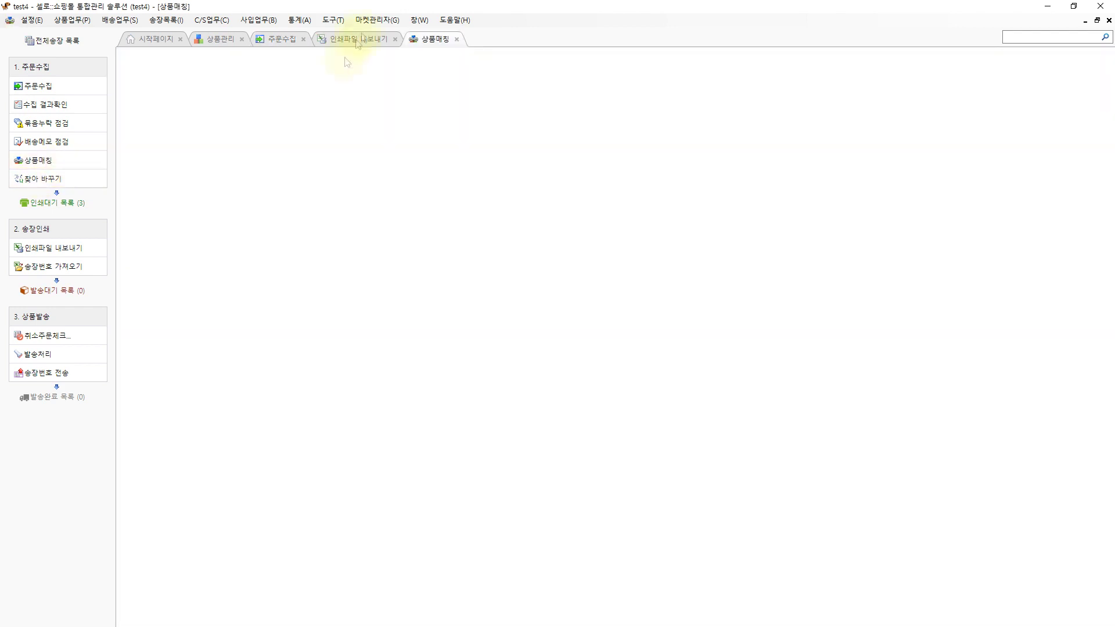
Start a new matching rule for the unmatched 셀로 다이어트 쥬스 3종 세트 order in product matching (상품매칭) and add 다이어트쥬스-오렌지.
left_click_drag(434, 39, 358, 40)
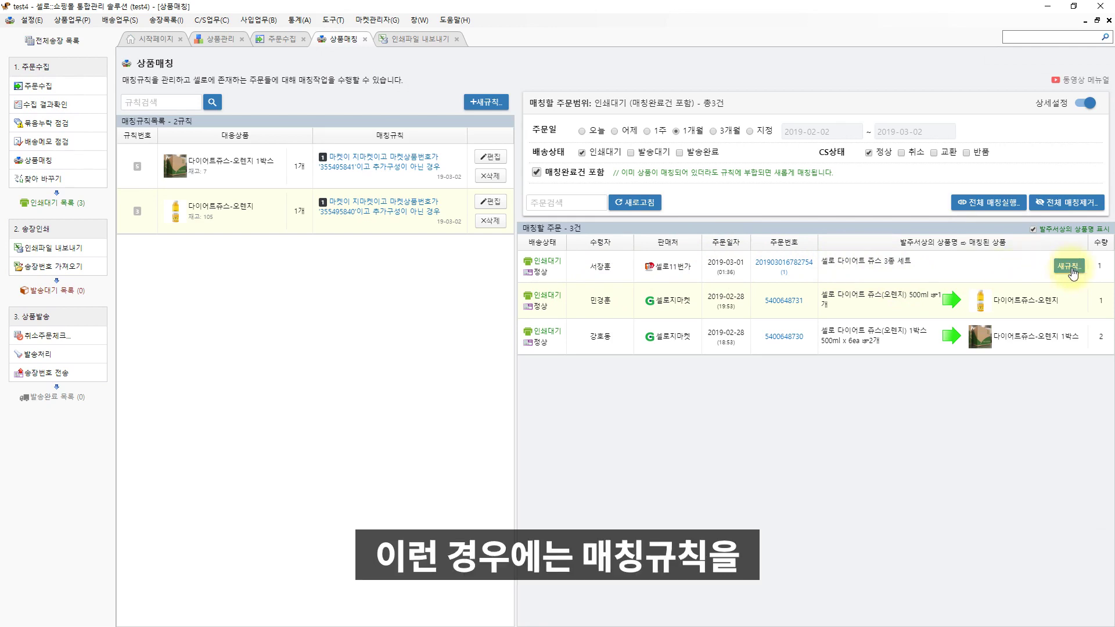
left_click(1068, 266)
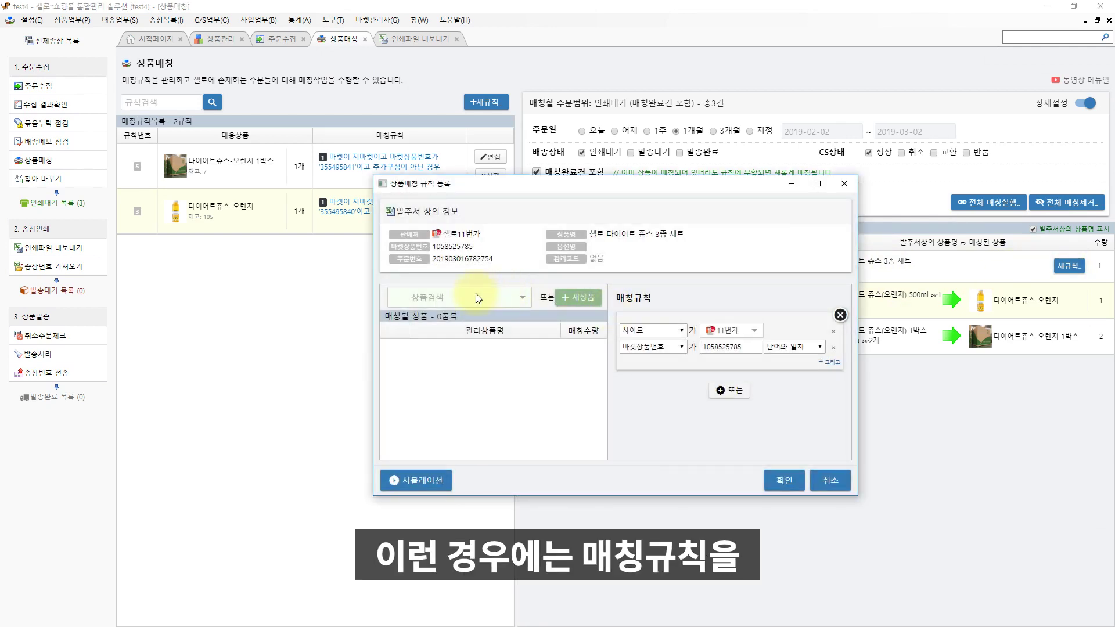
left_click(476, 297)
type("오")
key("Down")
key("Return")
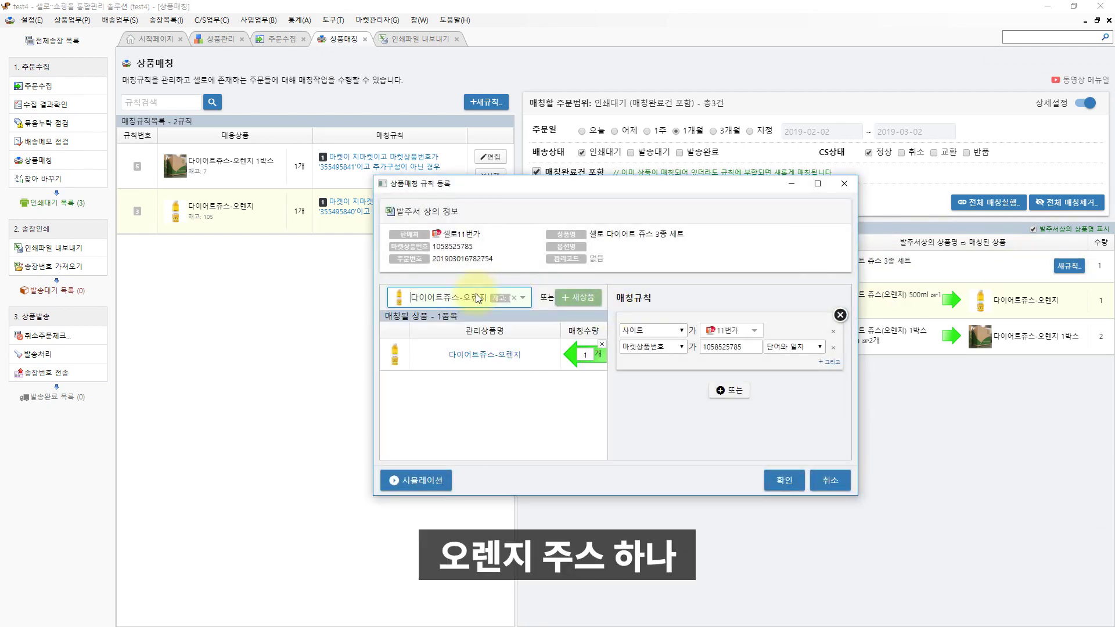
Add 다이어트쥬스-당근 and 다이어트쥬스-포도 to the set's matching rule and save it.
type("당근")
key("Return")
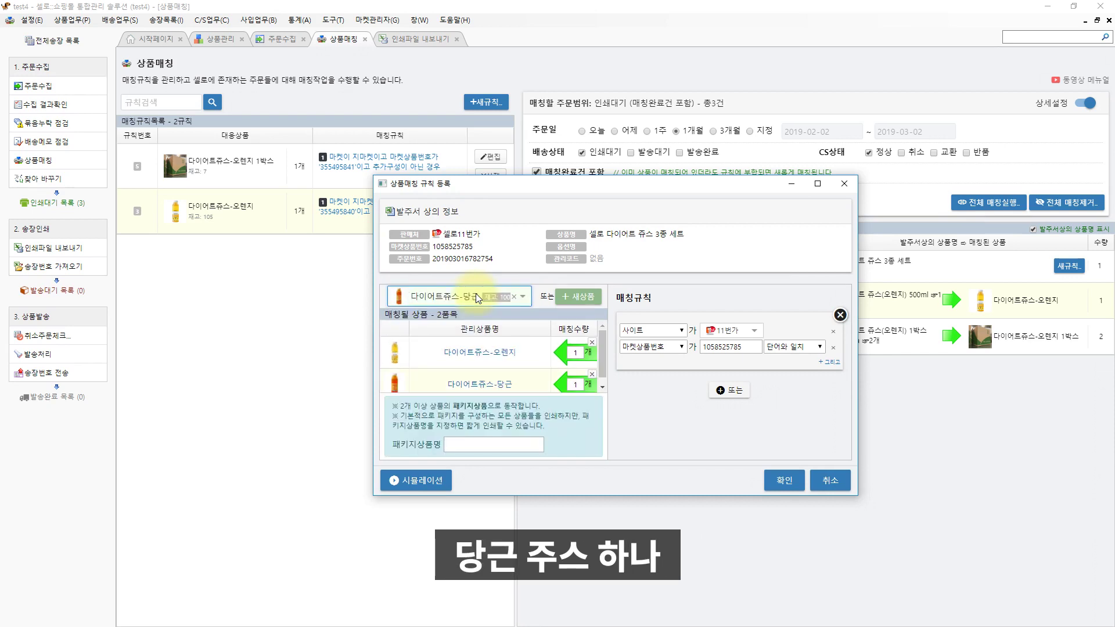
left_click(476, 293)
type("포도")
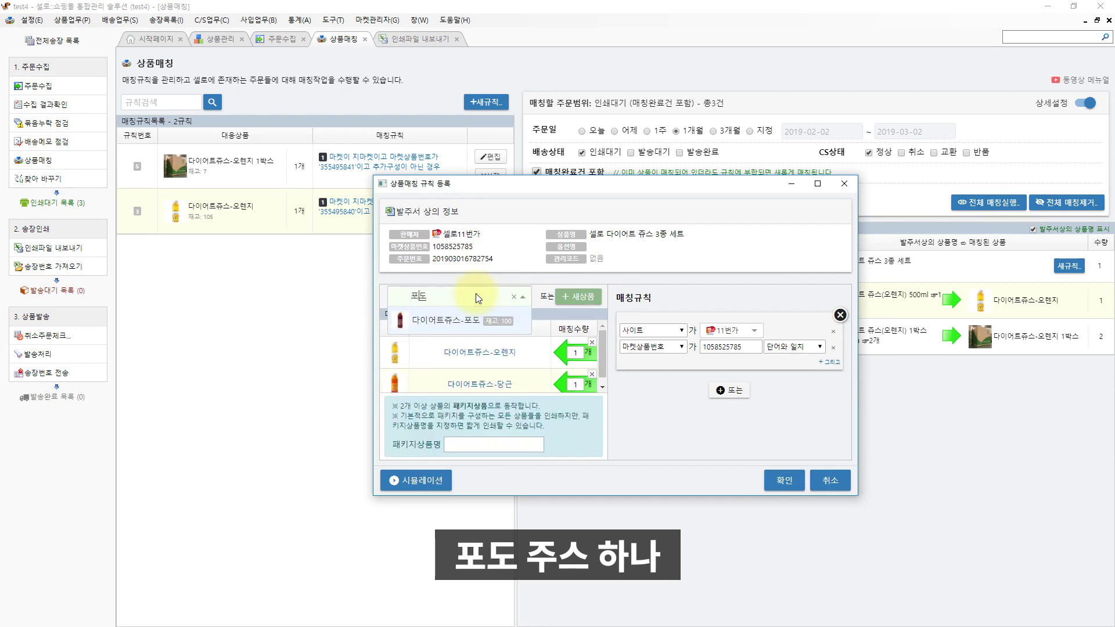
left_click(466, 331)
mouse_move(602, 347)
left_mouse_down()
mouse_move(603, 367)
mouse_move(603, 348)
left_mouse_up()
left_click_drag(592, 496, 592, 546)
left_click(783, 531)
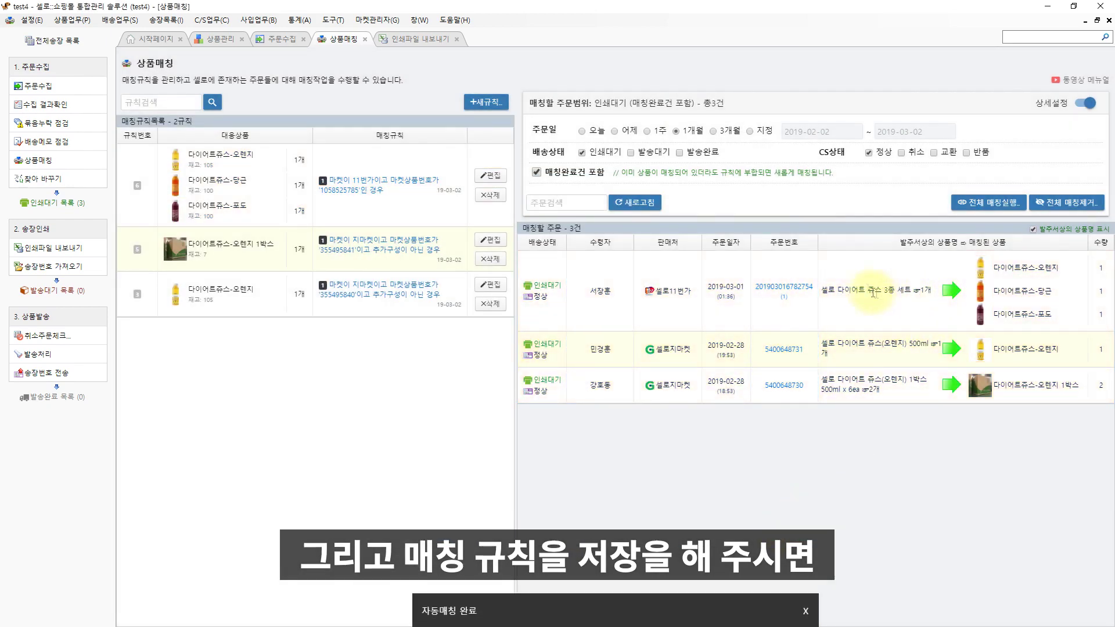
Check the products and quantities matched to the three-juice set order, and review the juice stock in product management (상품관리).
left_click_drag(827, 289, 929, 291)
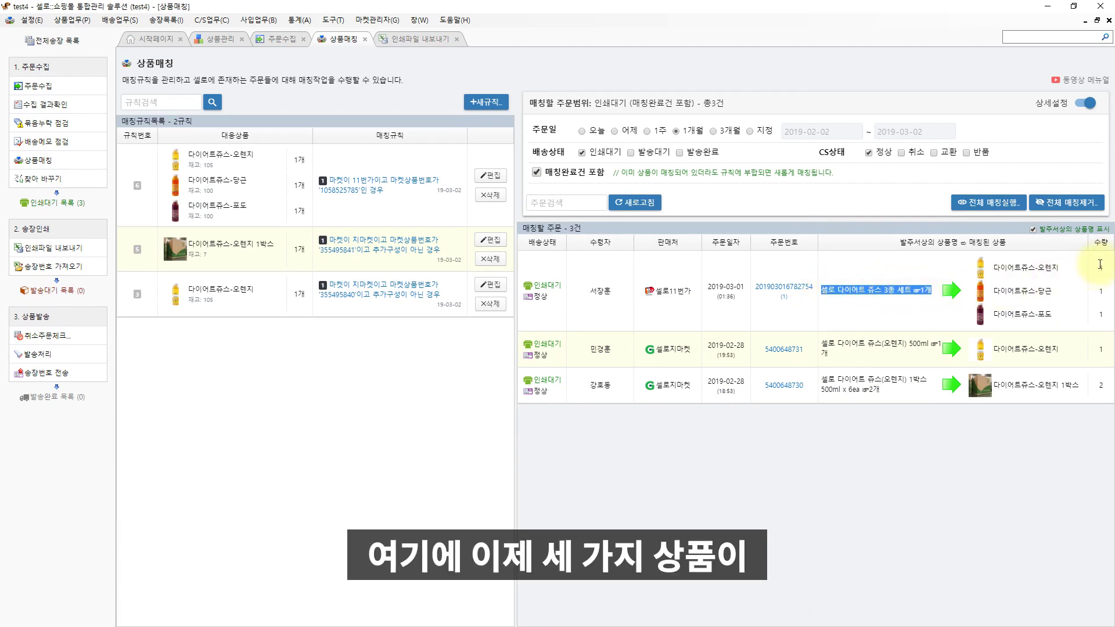
left_click(1101, 269)
double_click(1100, 269)
double_click(1100, 293)
double_click(1100, 316)
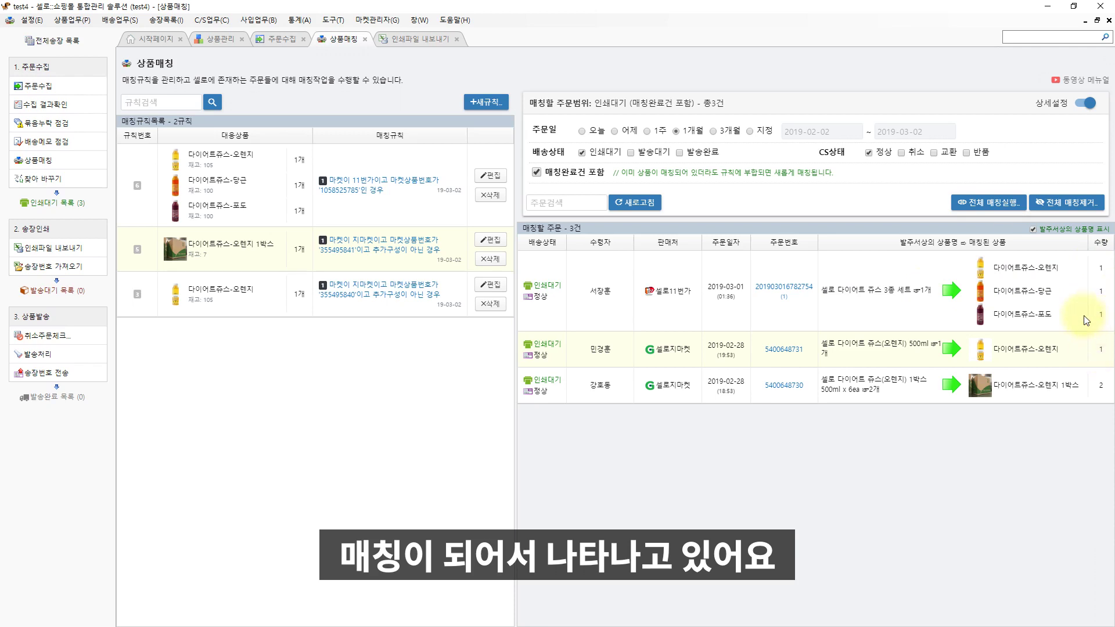
left_click(211, 41)
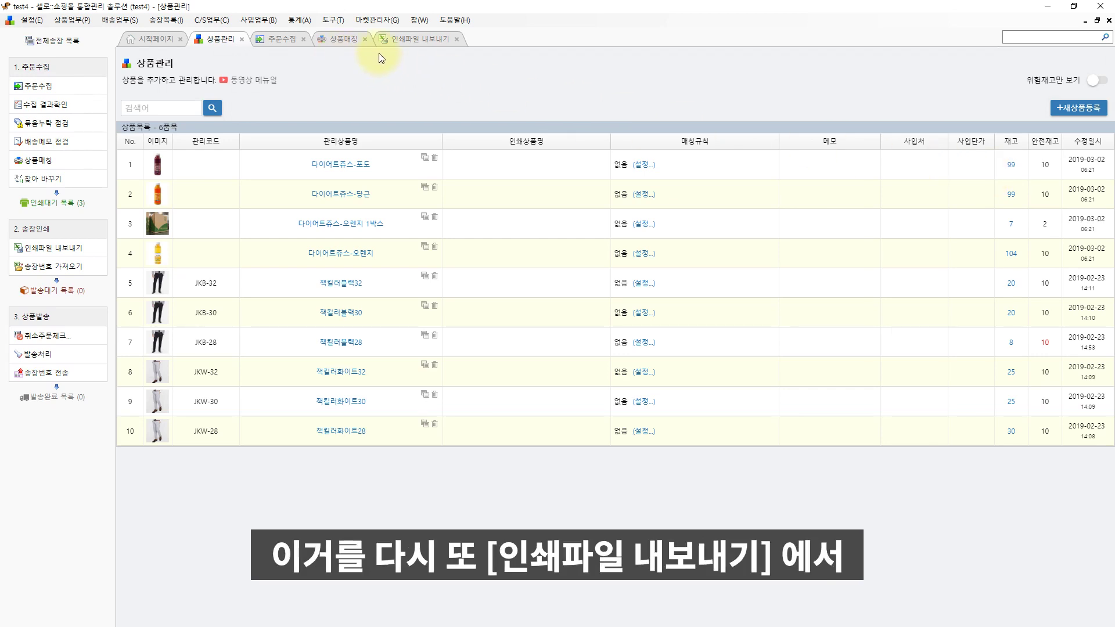
Export the print file (인쇄파일) for the waiting orders under the suggested name and open it in Excel.
left_click(409, 40)
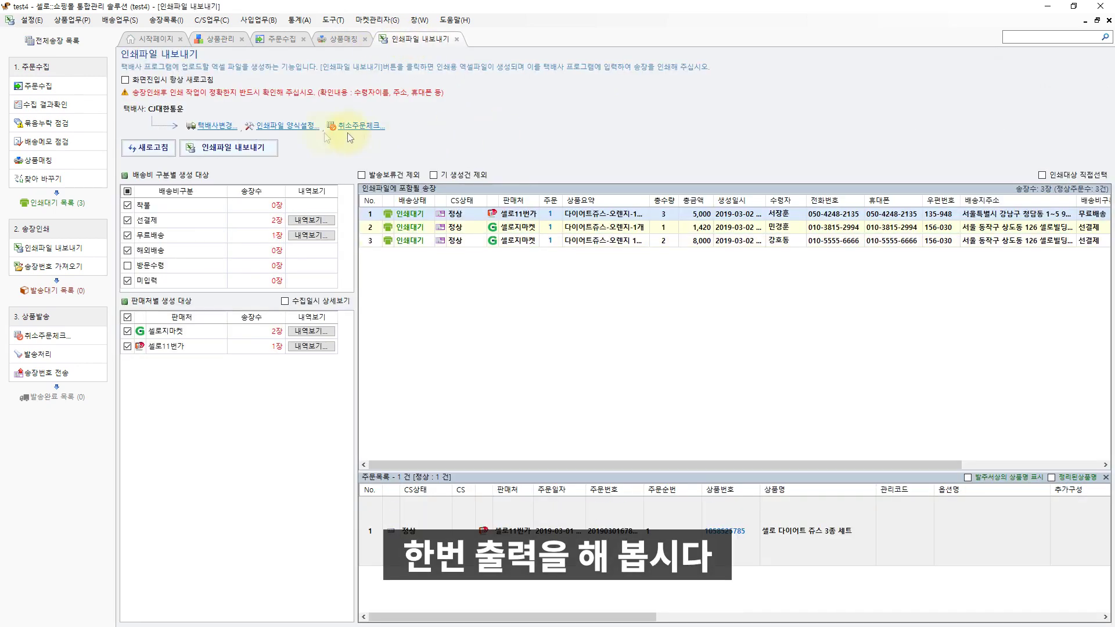
left_click(238, 153)
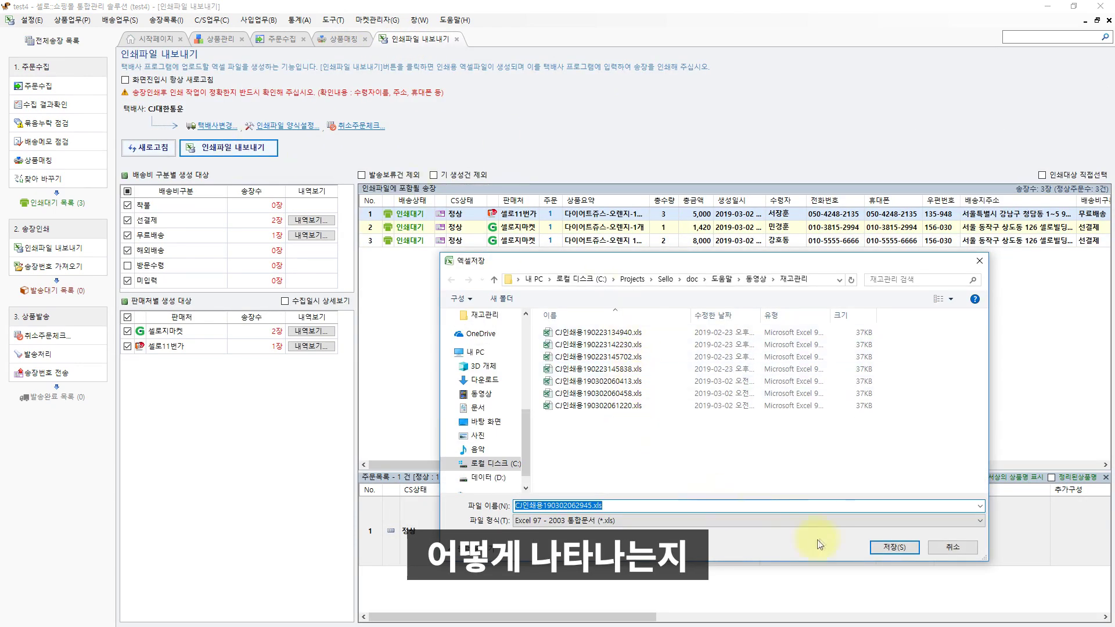
left_click(894, 547)
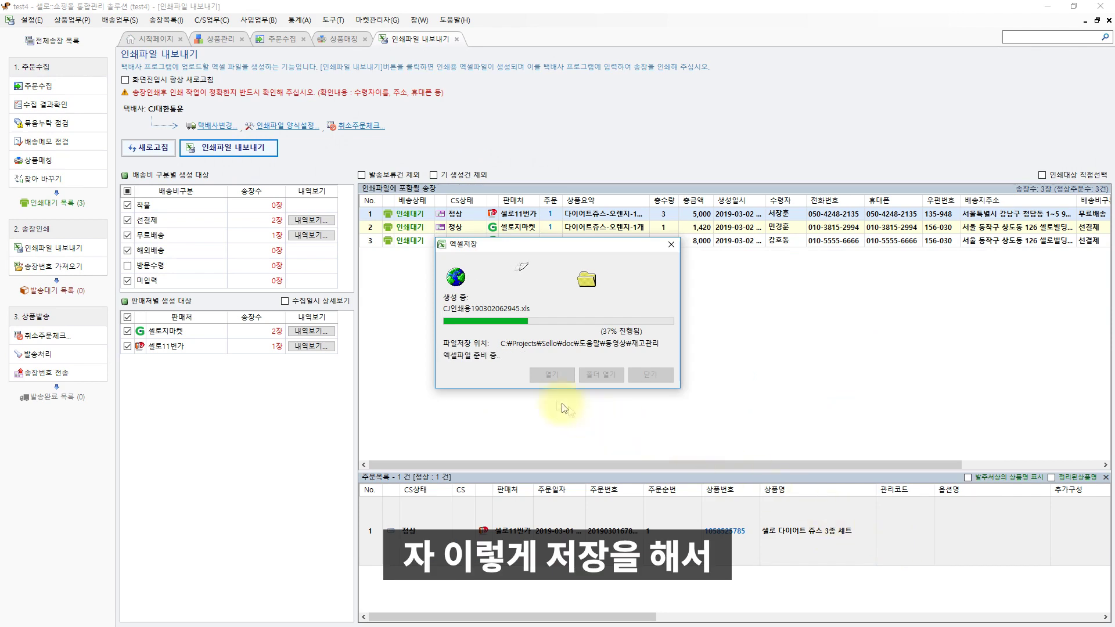
left_click(552, 376)
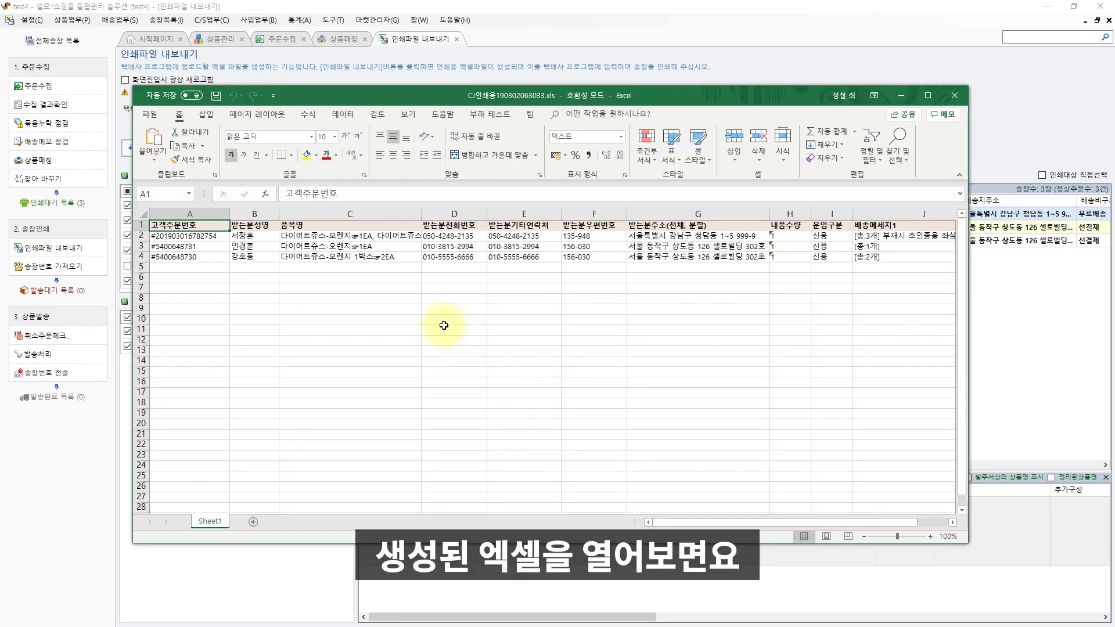
Widen the 품목명 column to read the set order's full item list, and close the sheet.
left_click(334, 237)
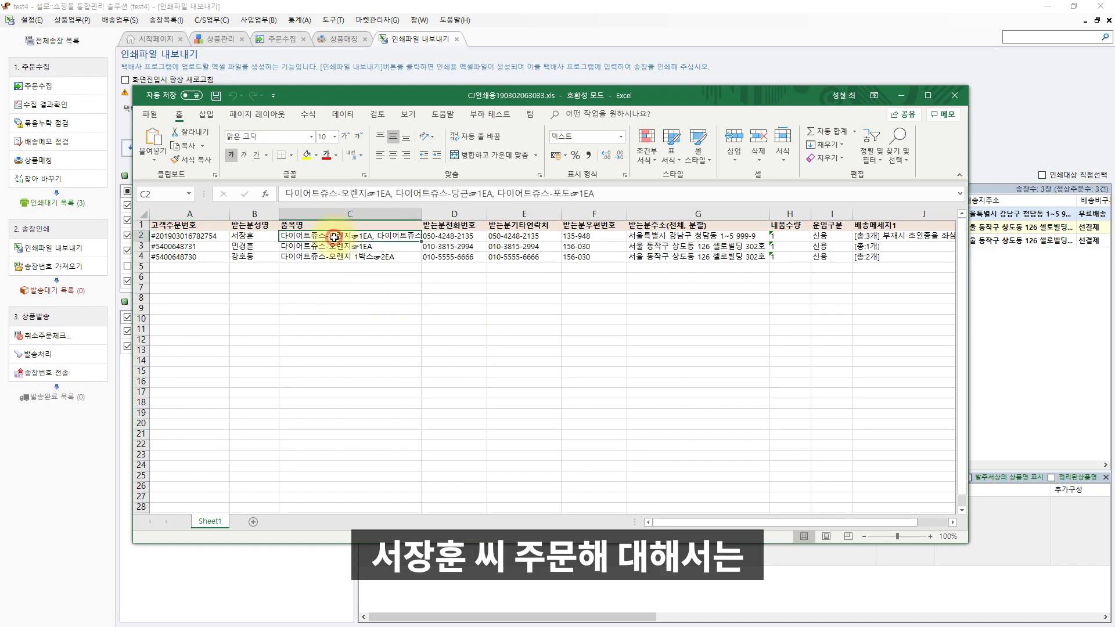
left_click_drag(422, 214, 558, 214)
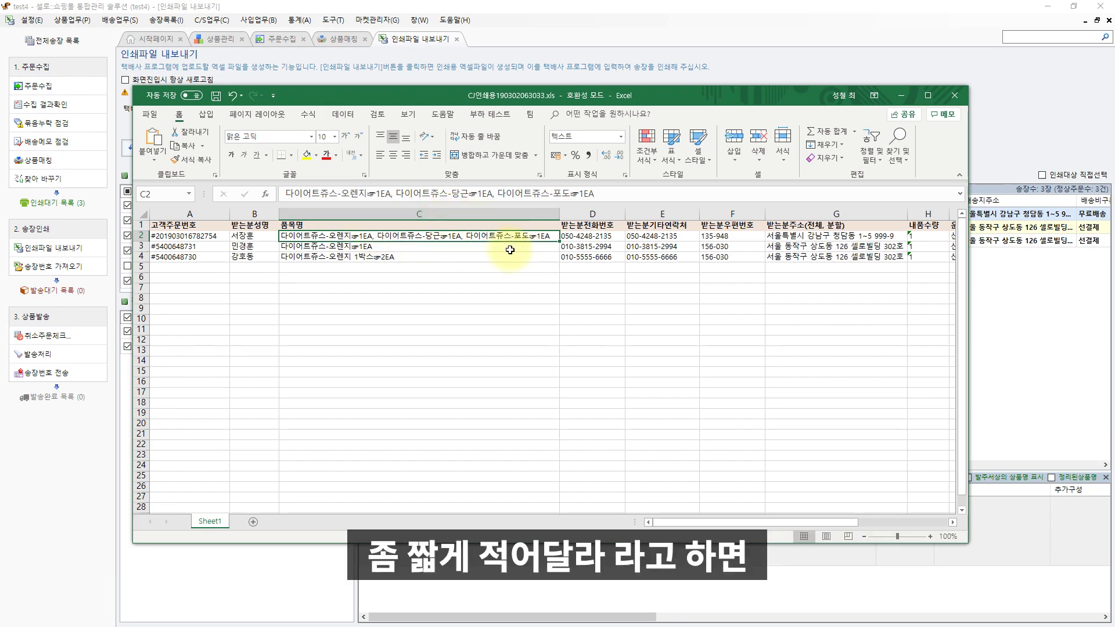
left_click(954, 95)
left_click(628, 284)
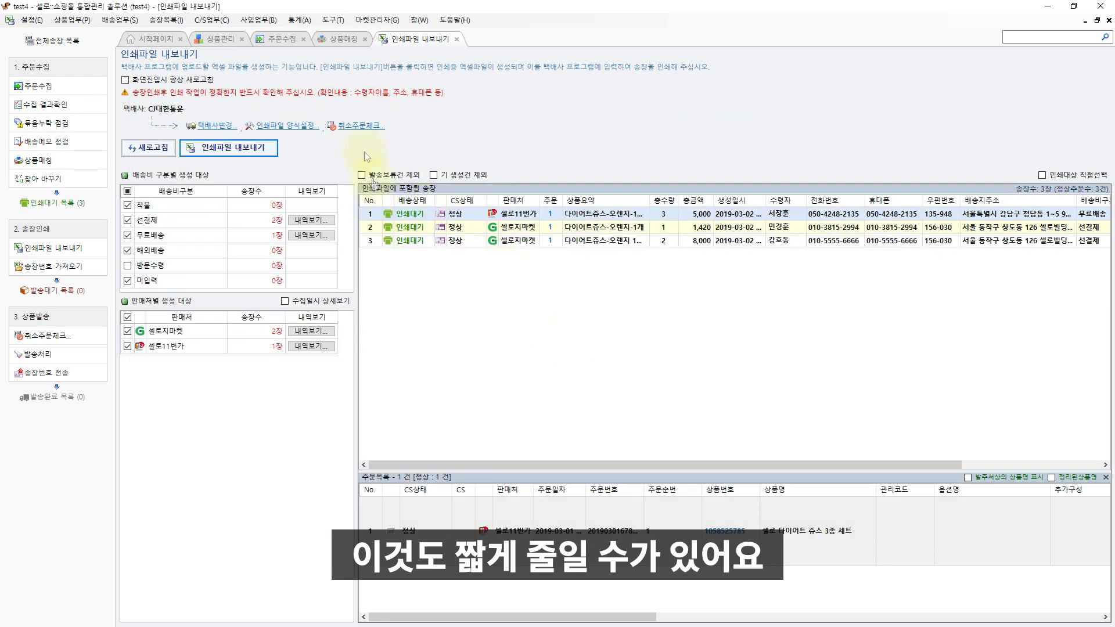
Edit the three-juice set's matching rule to use the package product name (패키지상품명) 쥬스3종세트, and save it.
left_click(333, 40)
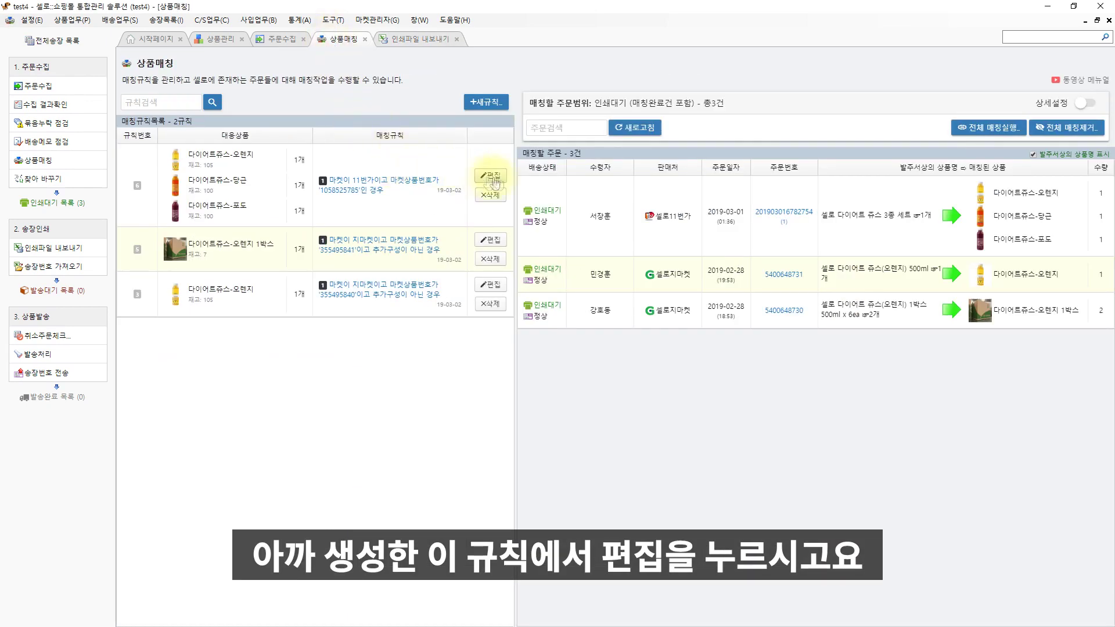
left_click(490, 175)
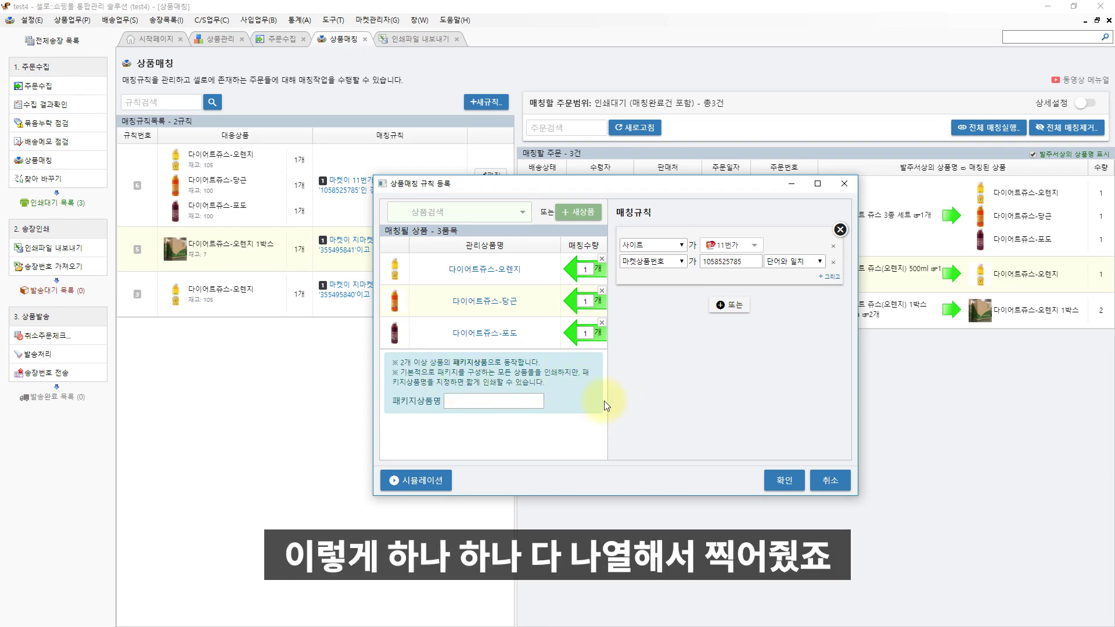
left_click(511, 401)
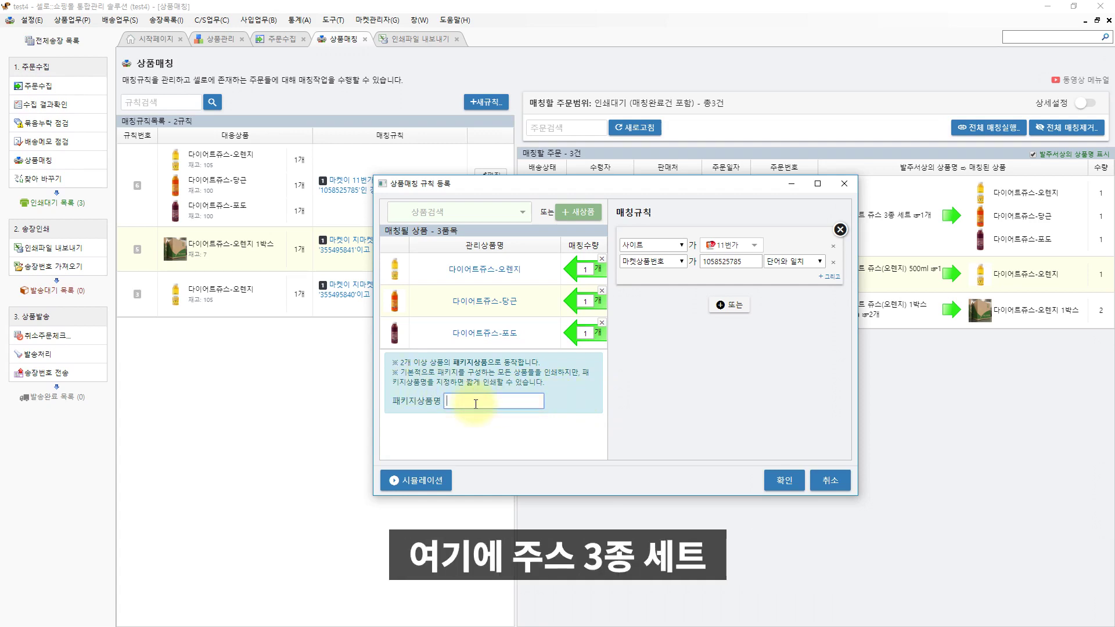
type("쥬스3종세트")
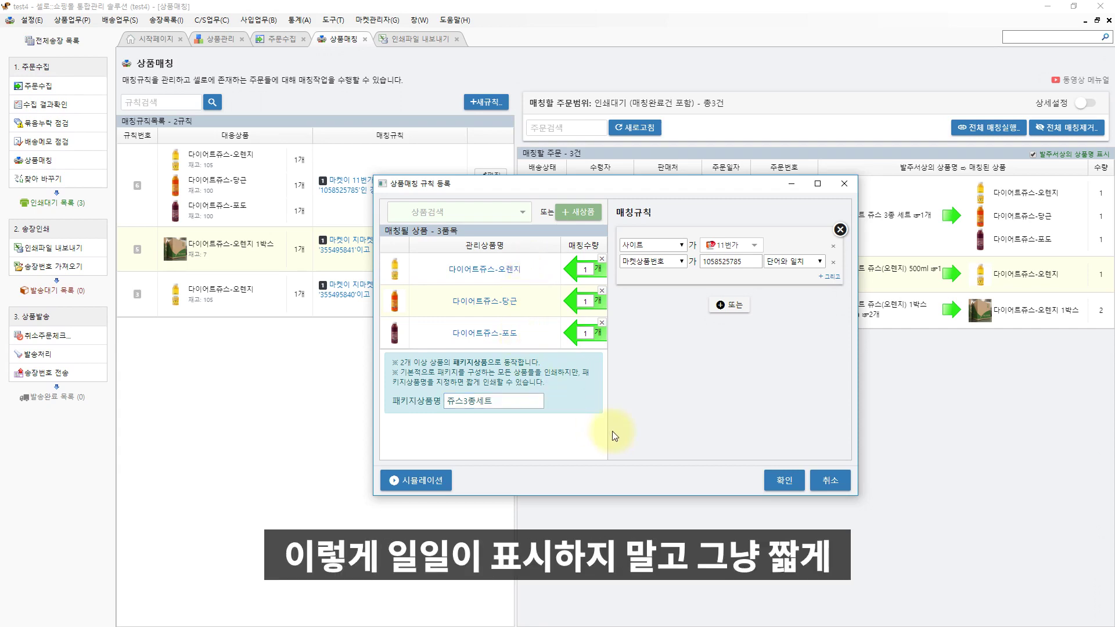
left_click_drag(505, 401, 275, 364)
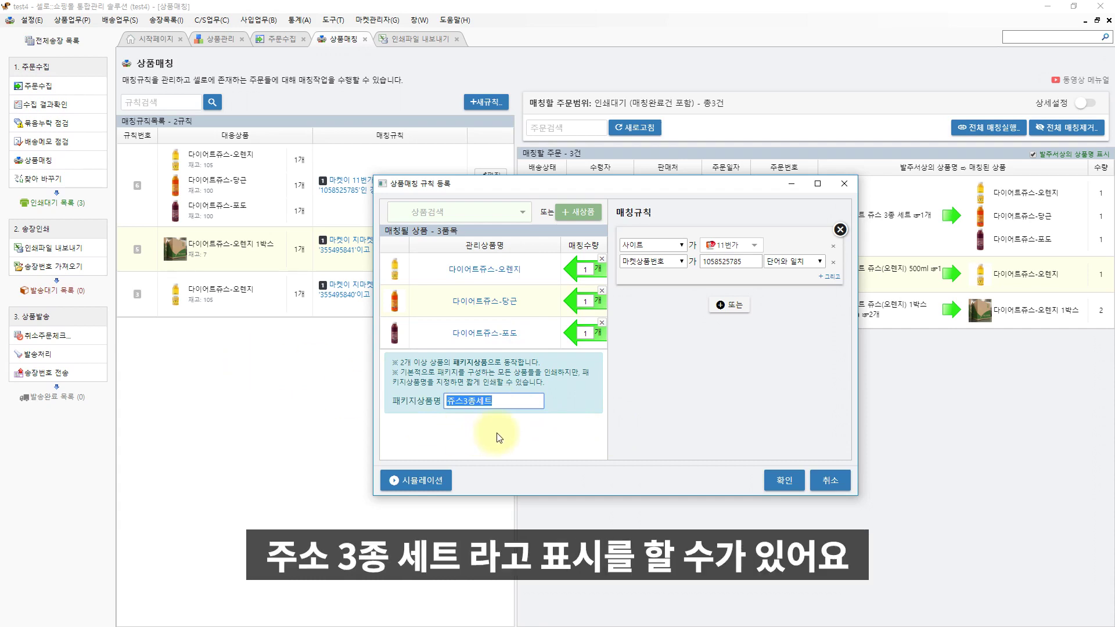
left_click(784, 480)
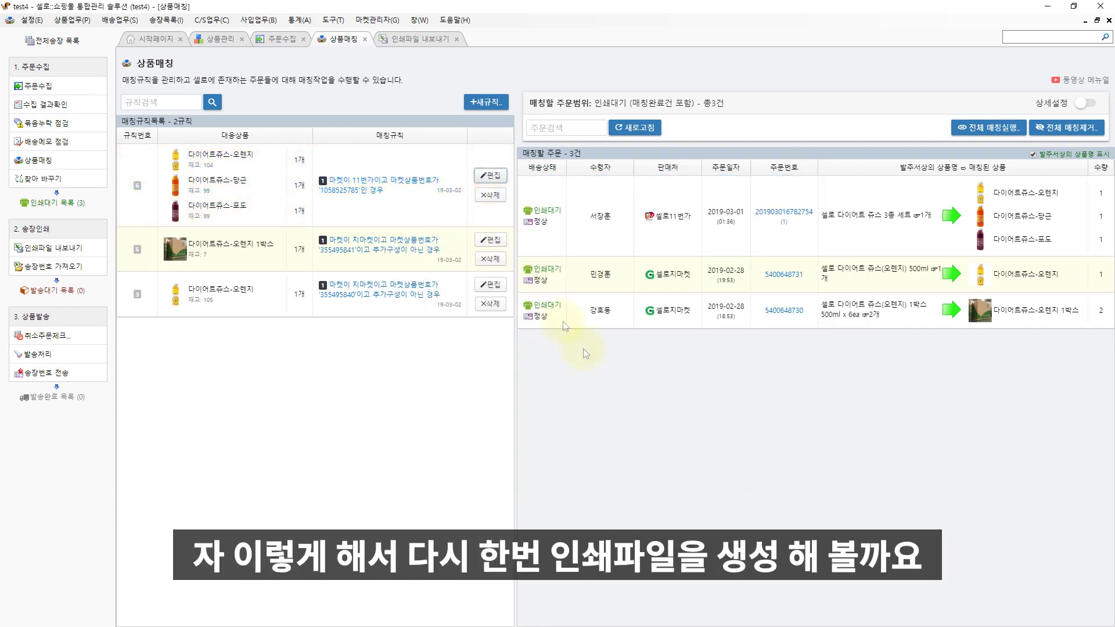
Export the print file again and check the set order's 품목명 in the opened Excel sheet before closing it.
left_click(409, 36)
left_click(250, 147)
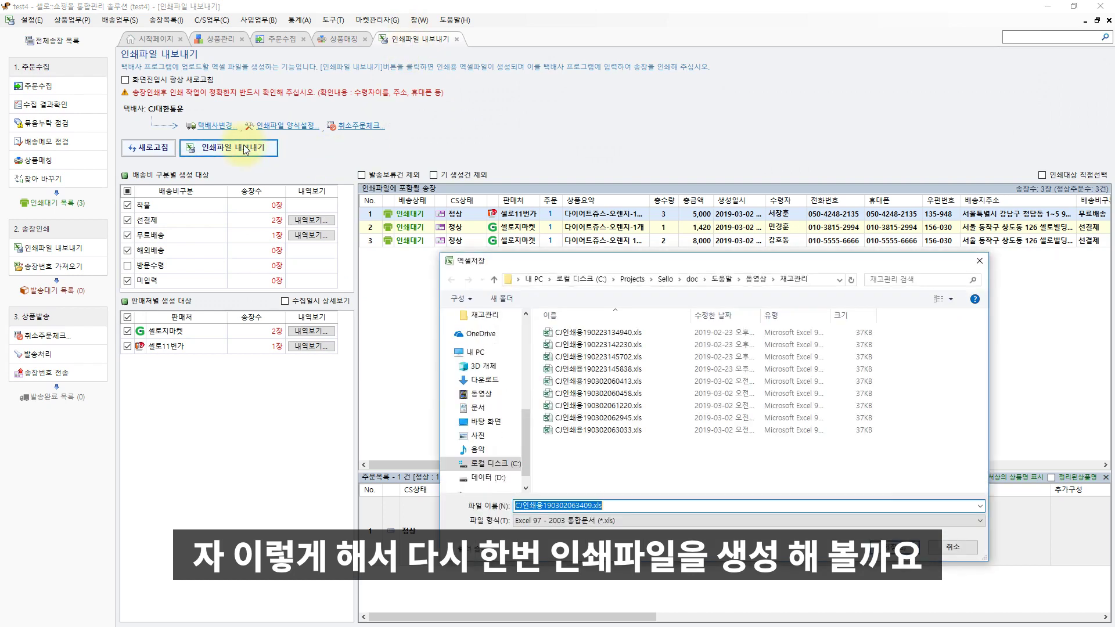
left_click(891, 546)
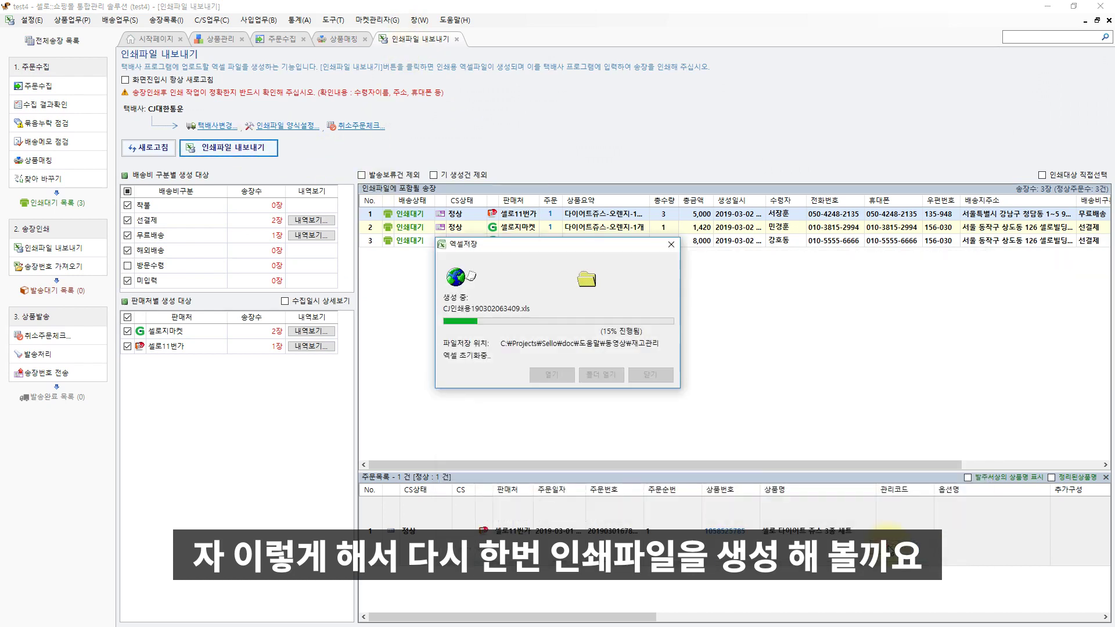
left_click(547, 374)
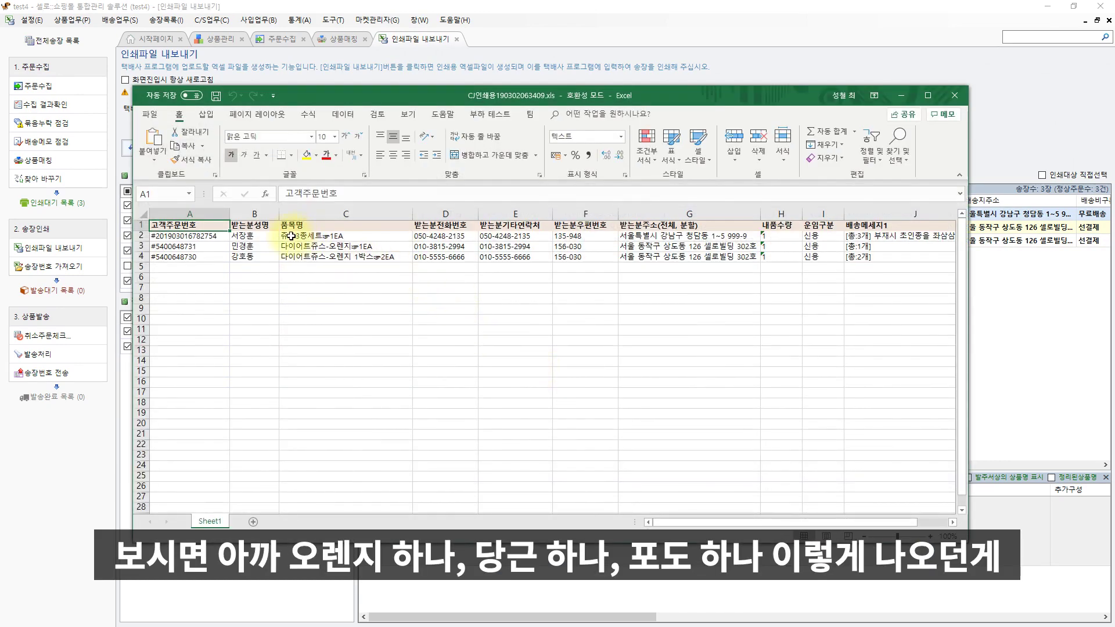
left_click(290, 235)
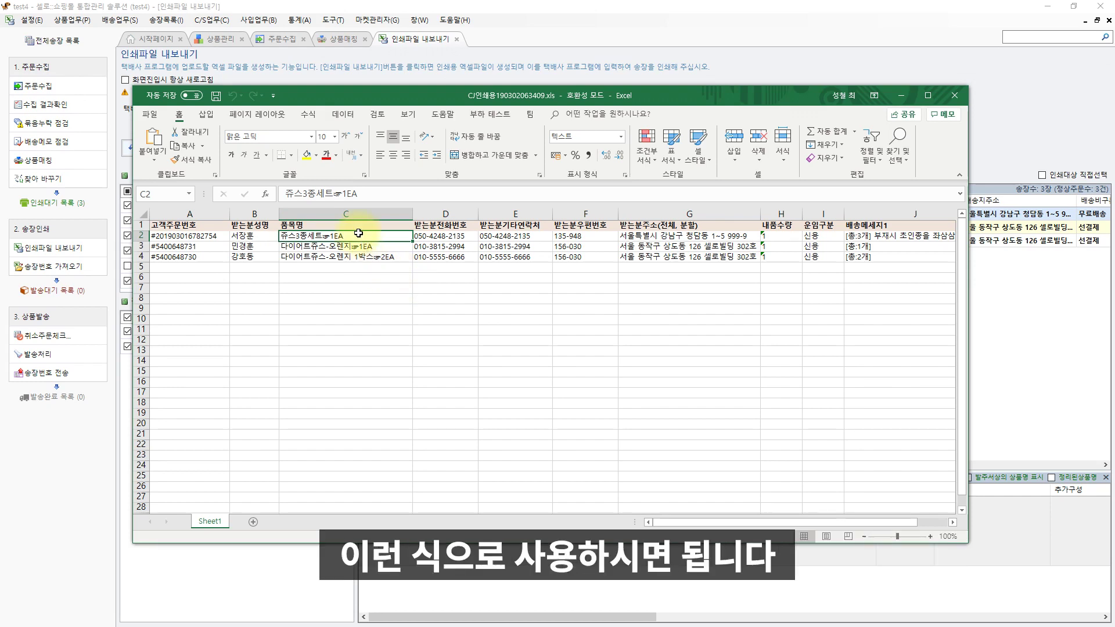
left_click(964, 96)
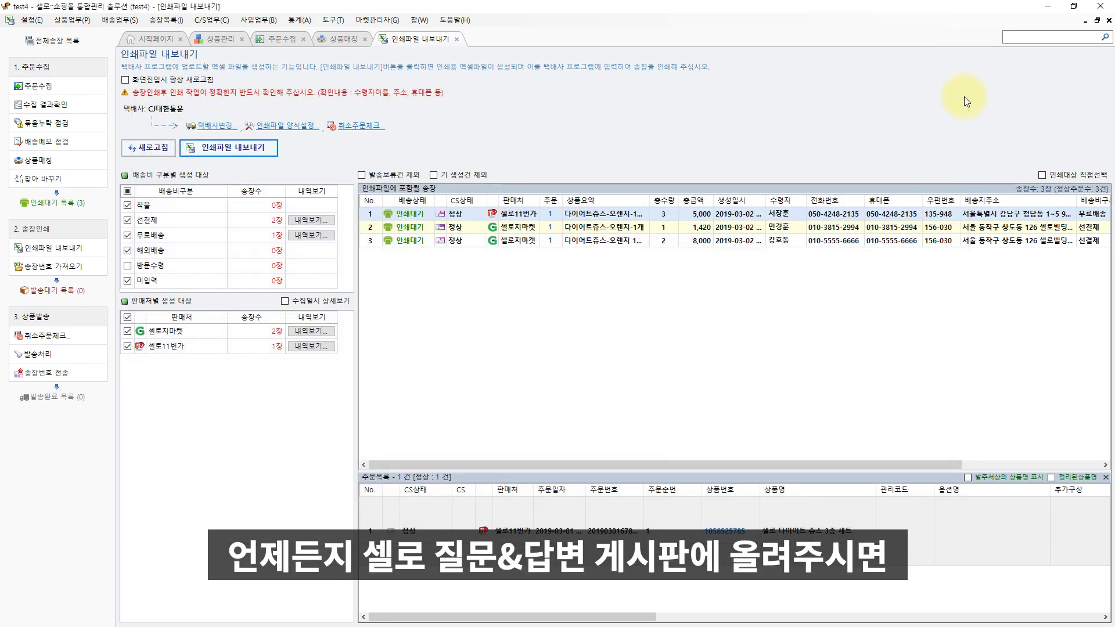